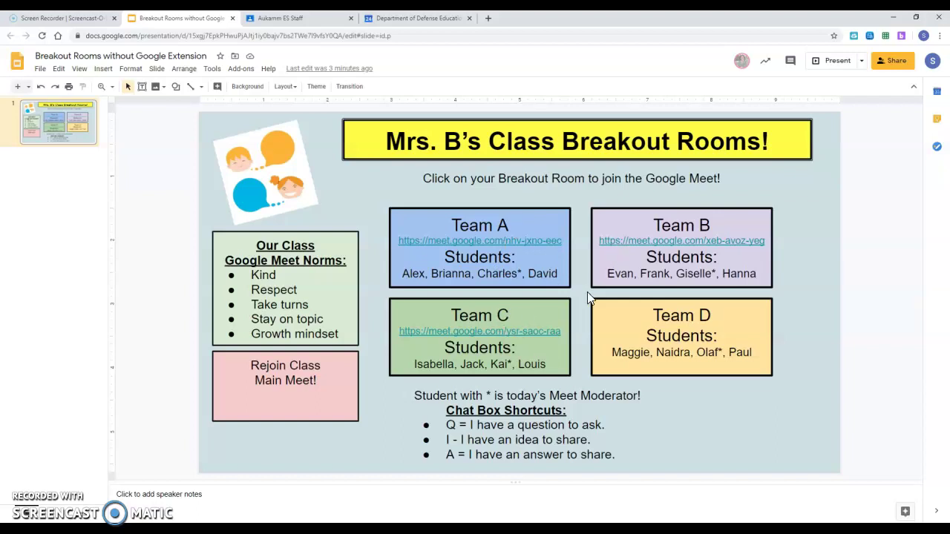
Switch to the Aukamm ES Staff class in Google Classroom, generate its Meet link, and copy and save the link.
left_click(297, 19)
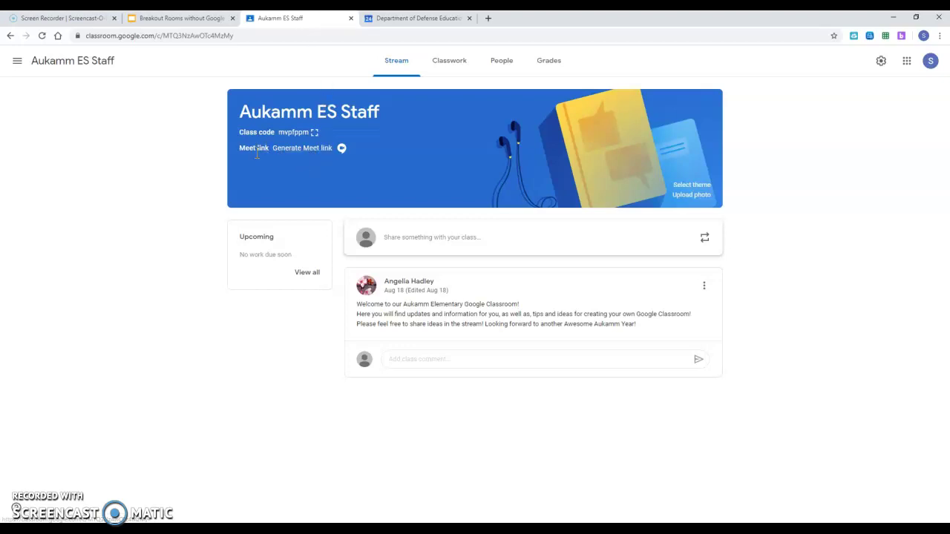
left_click(300, 151)
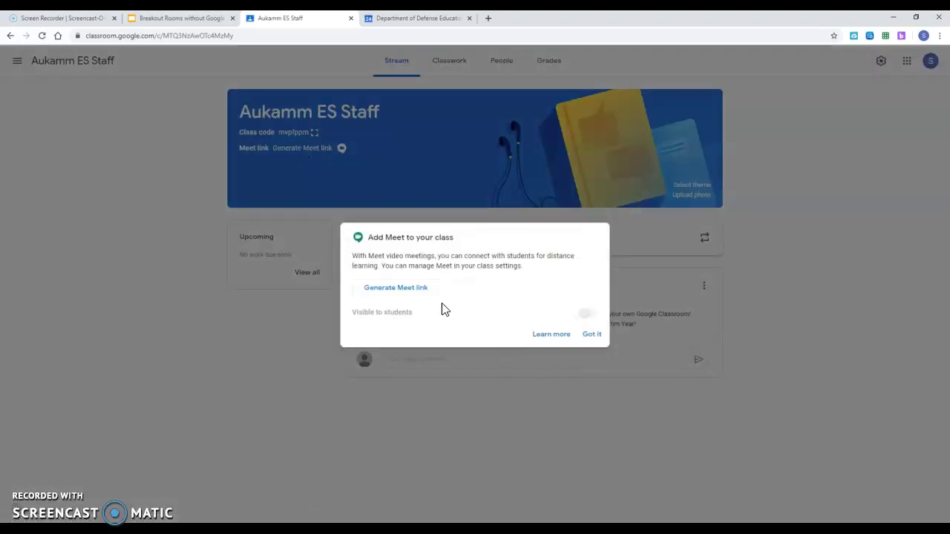
left_click(400, 288)
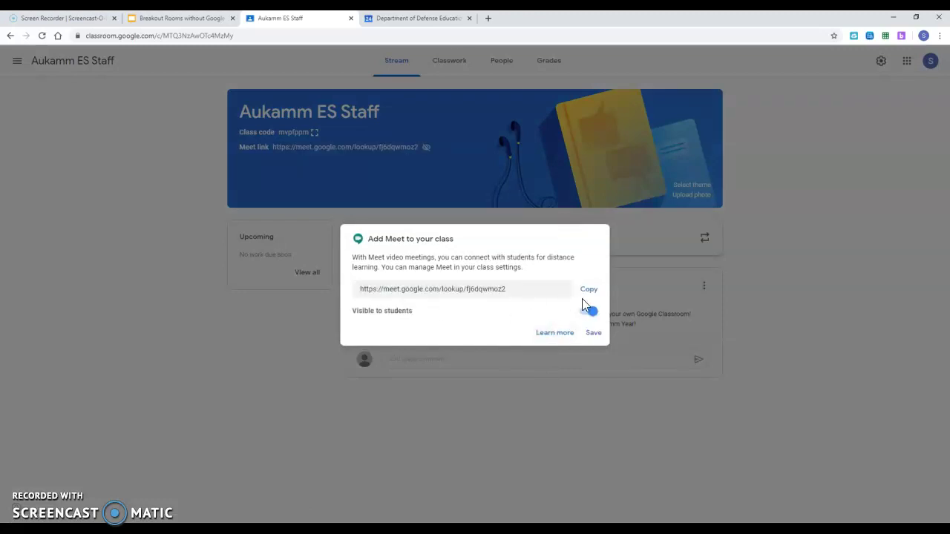
left_click(589, 291)
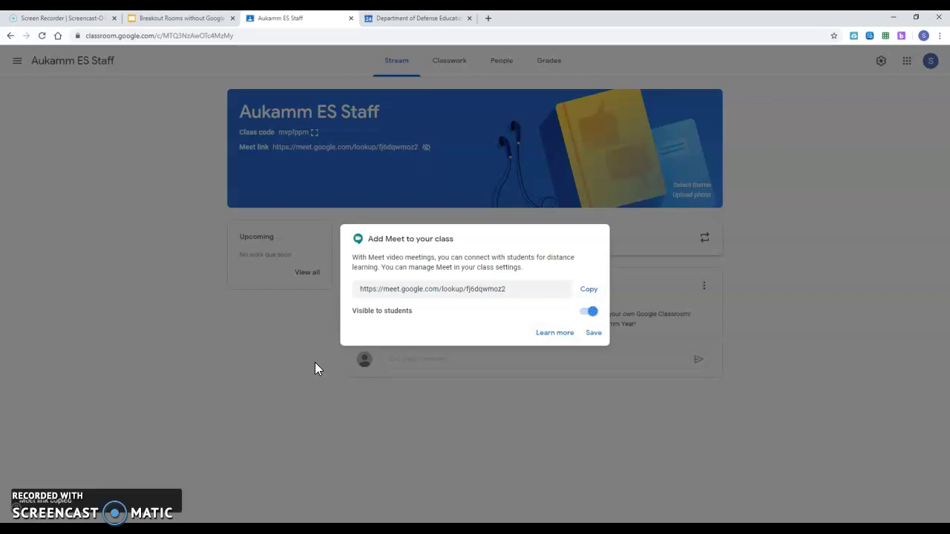
left_click(595, 333)
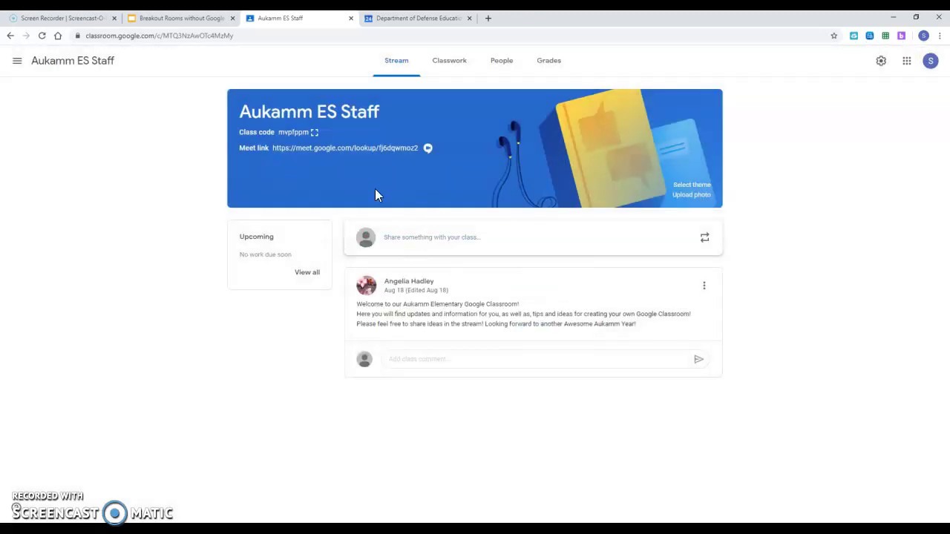
Return to the breakout rooms slide in Google Slides and paste the class Meet link below "Rejoin Class Main Meet!" in the pink box.
left_click(201, 18)
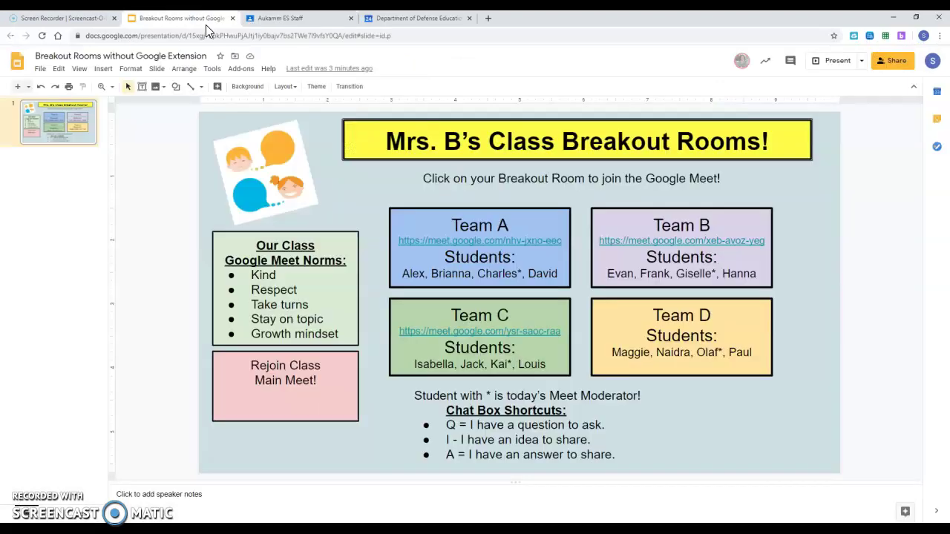
left_click(325, 400)
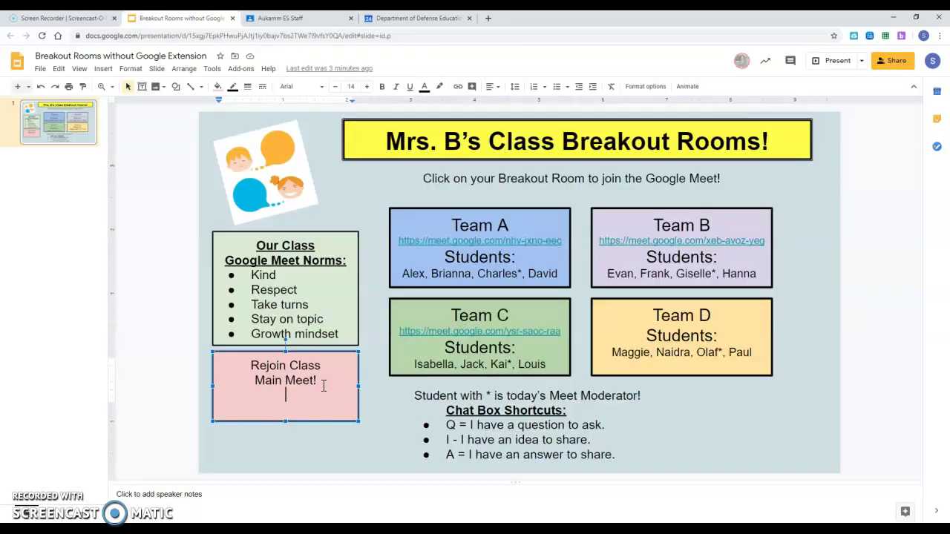
key("ctrl+v")
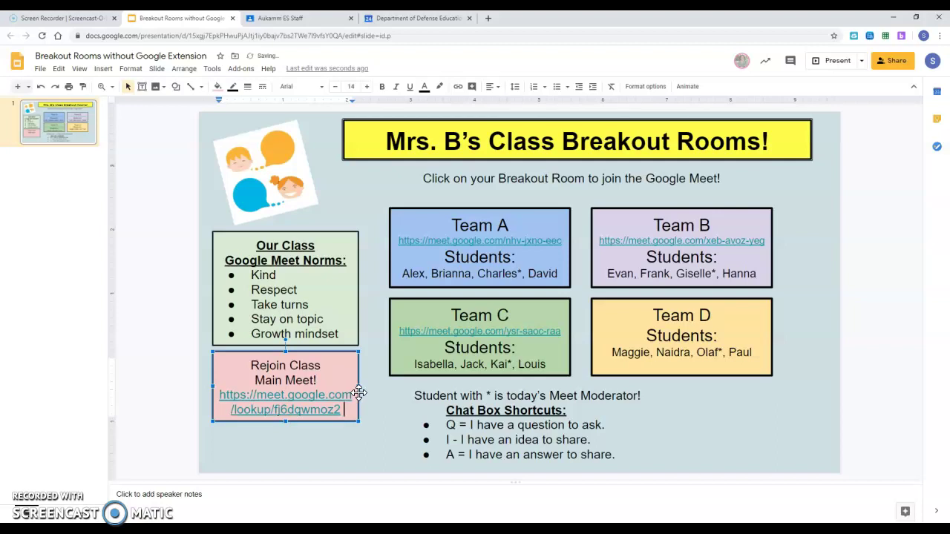
left_click(305, 18)
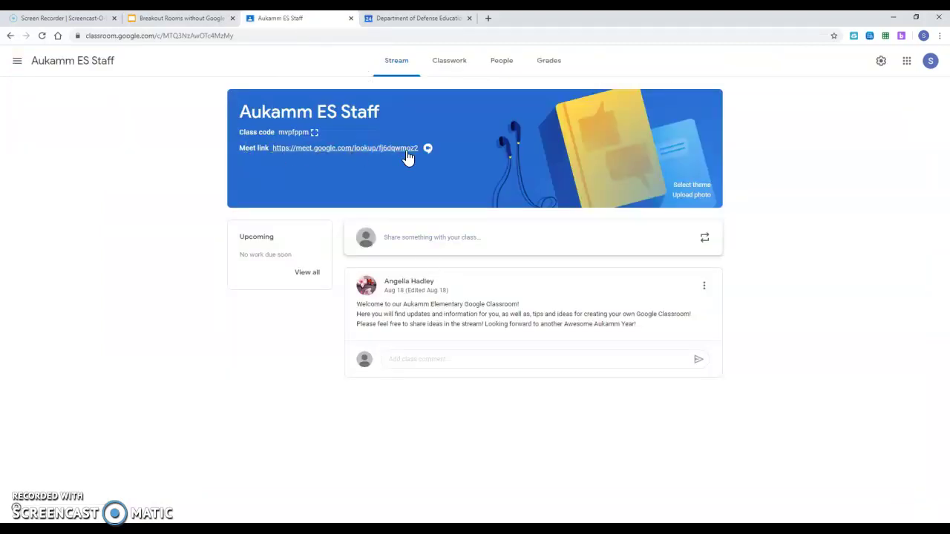
left_click(184, 21)
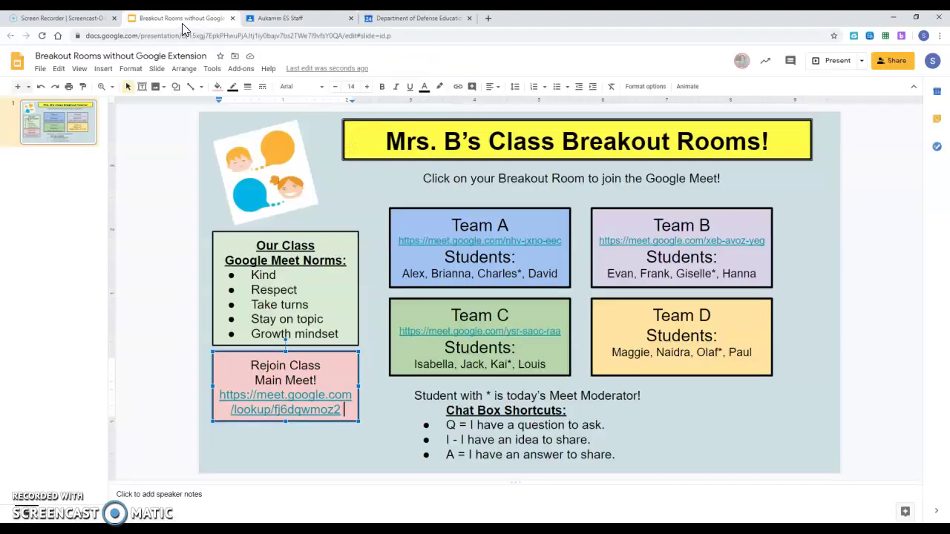
left_click(337, 448)
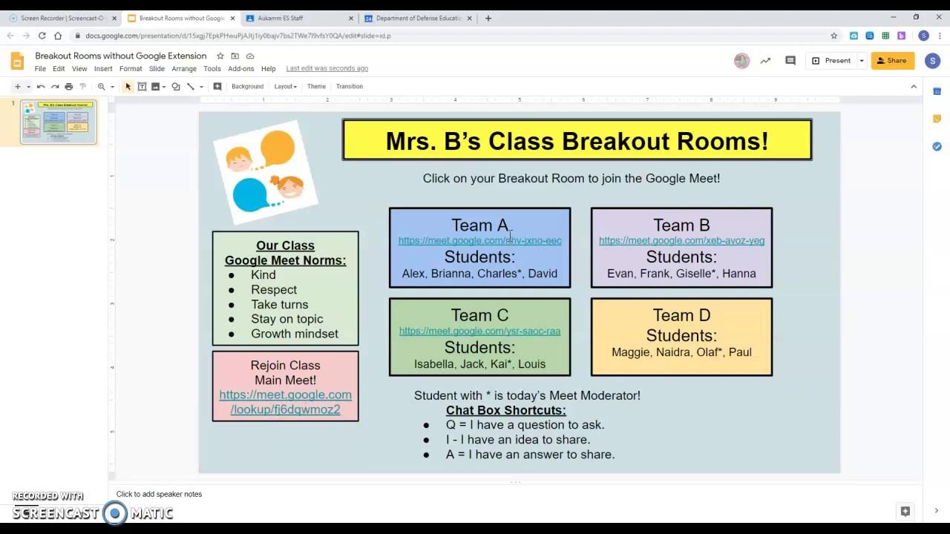
Switch to Google Calendar and save a new August 24 event titled "Group D Breakout Room" with Google Meet video conferencing.
left_click(415, 18)
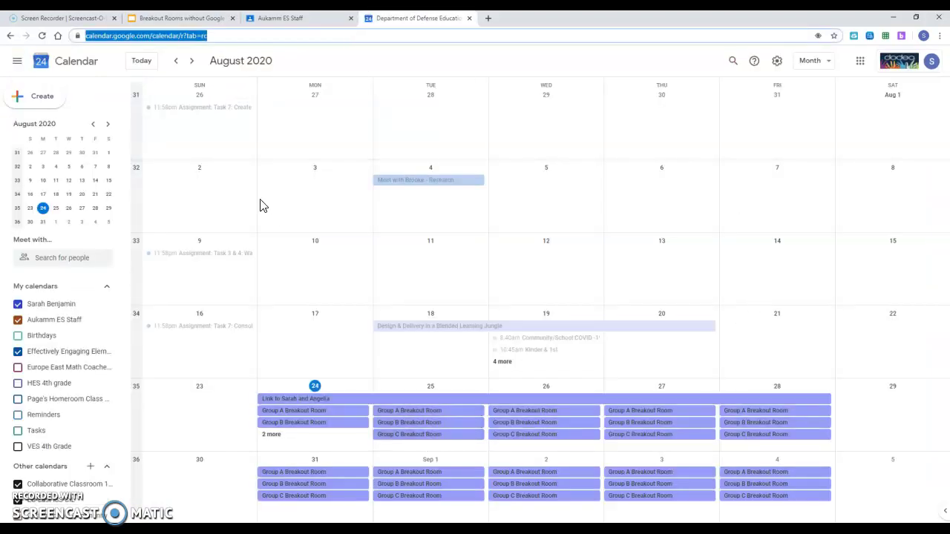
left_click(33, 100)
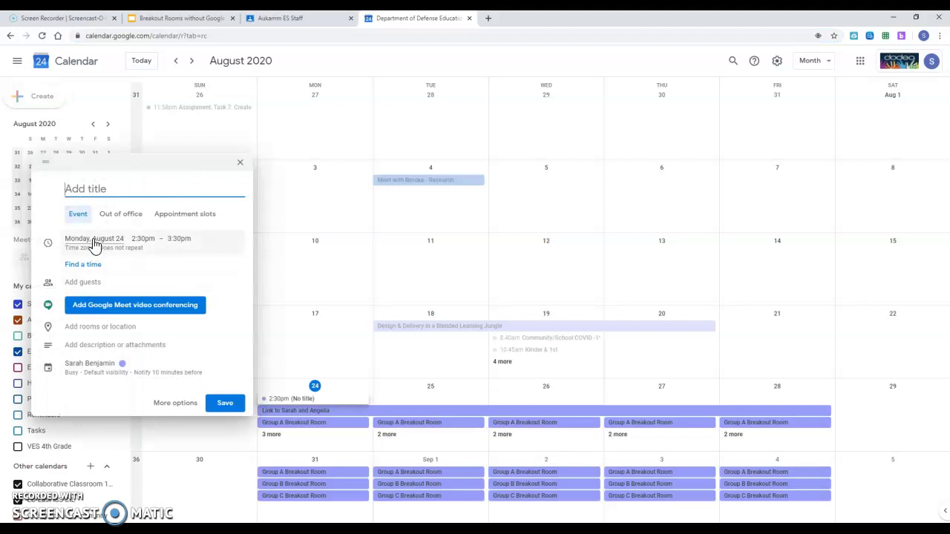
type("Group D Bread")
key("BackSpace")
type("kout Room")
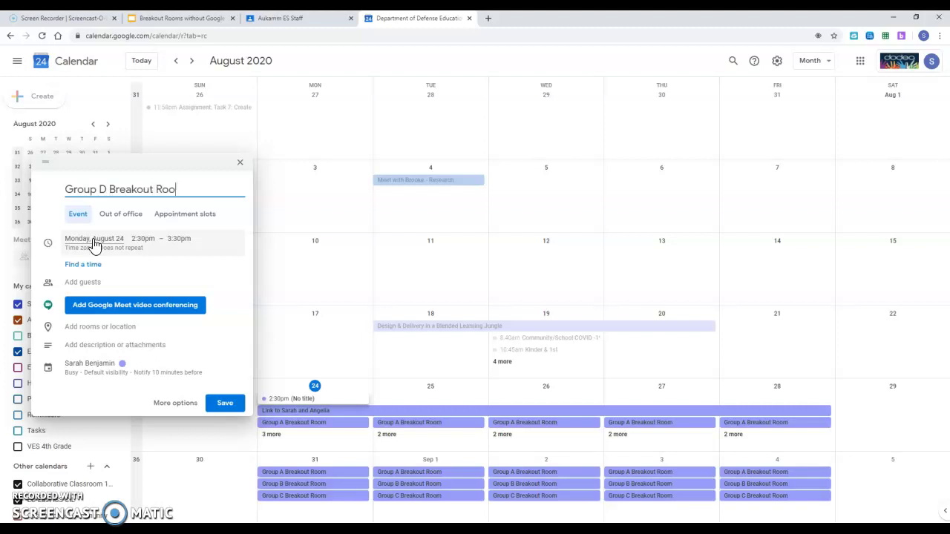
left_click(102, 312)
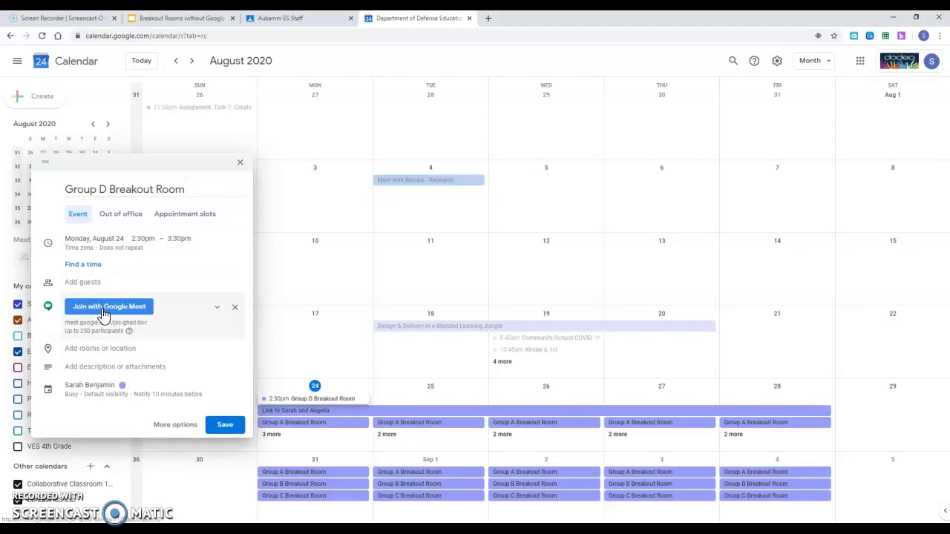
left_click(226, 429)
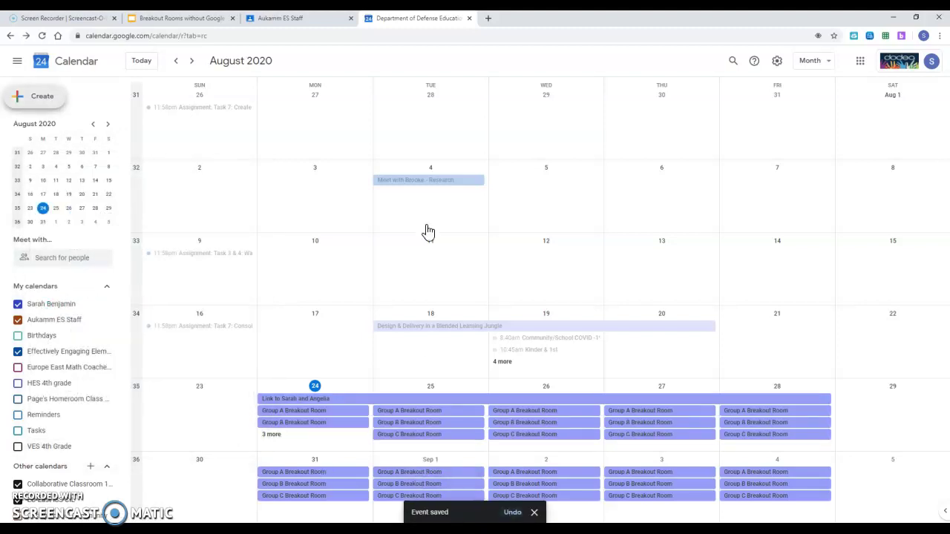
From the day view, edit the Group D Breakout Room event to be all day and repeat every weekday (Monday to Friday), and save it.
left_click(819, 62)
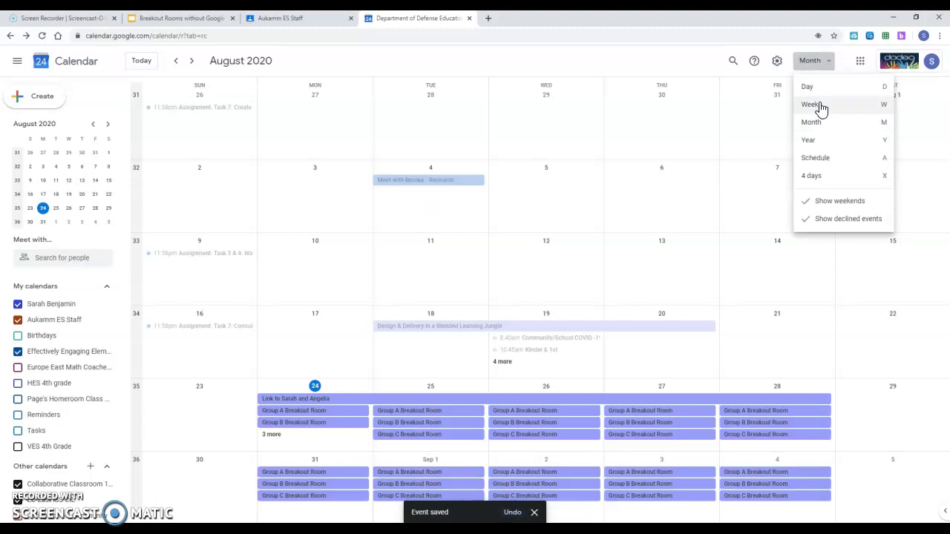
left_click(819, 87)
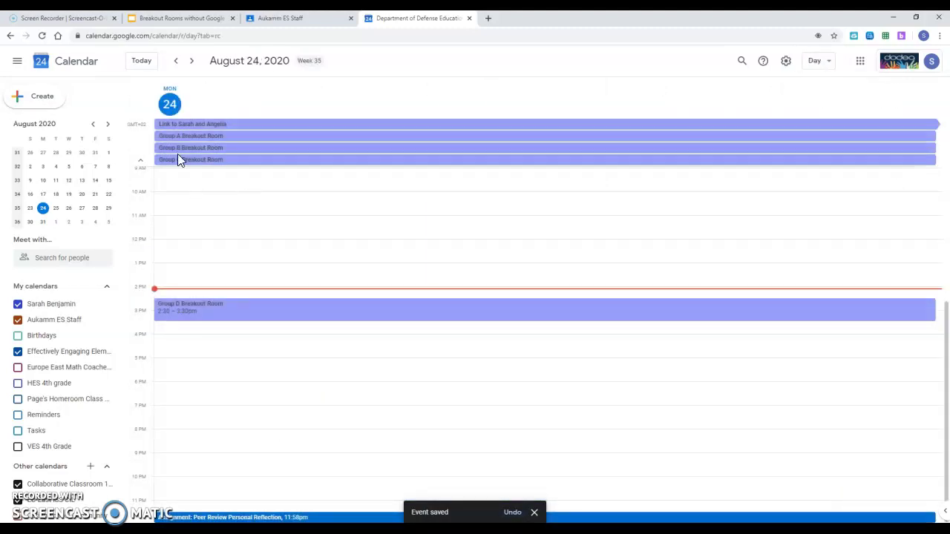
double_click(234, 314)
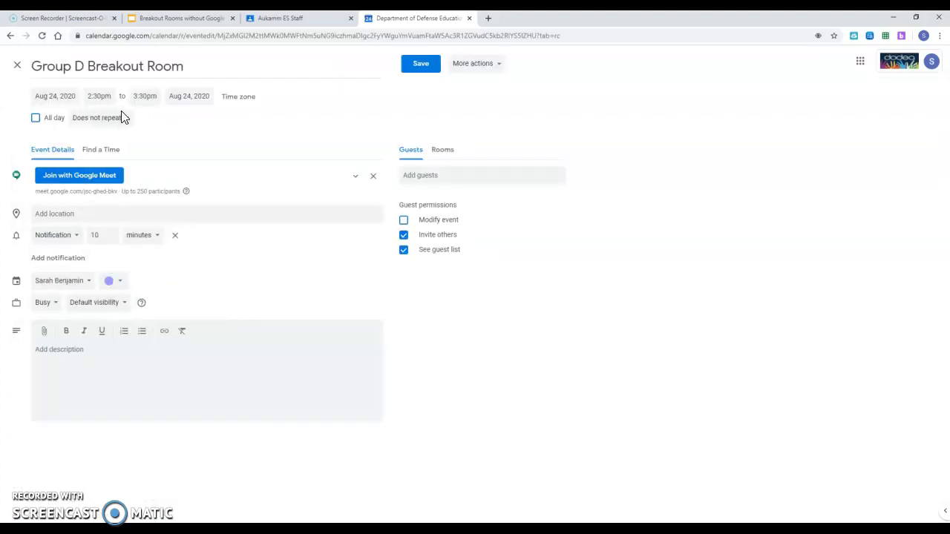
left_click(37, 119)
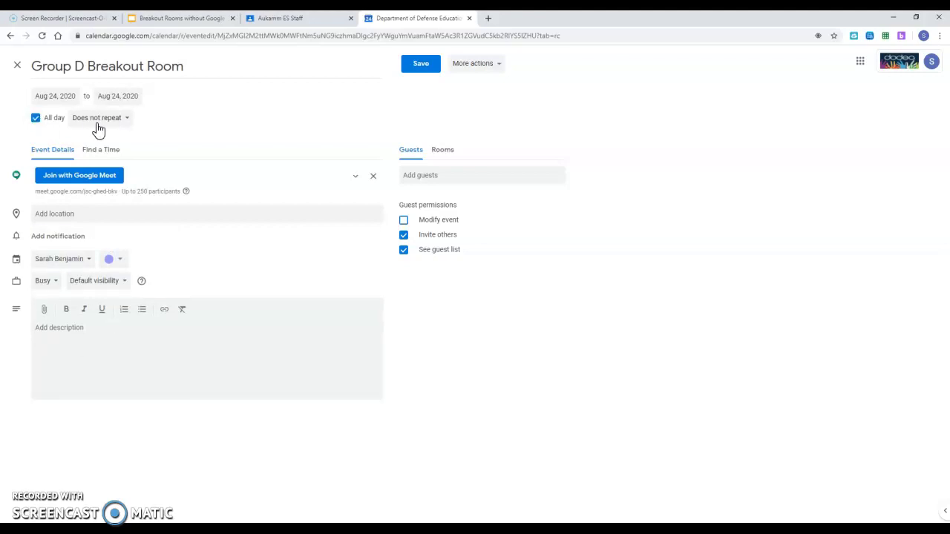
left_click(110, 120)
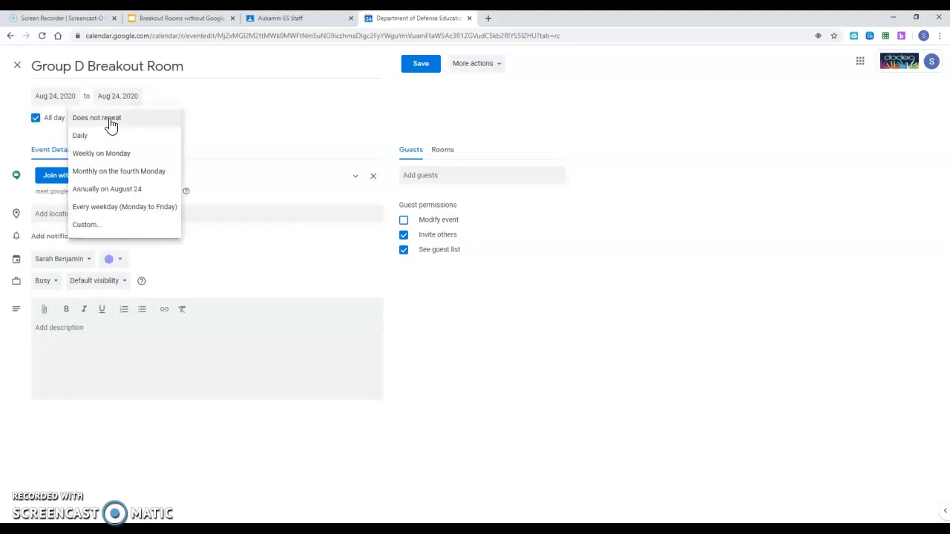
left_click(124, 211)
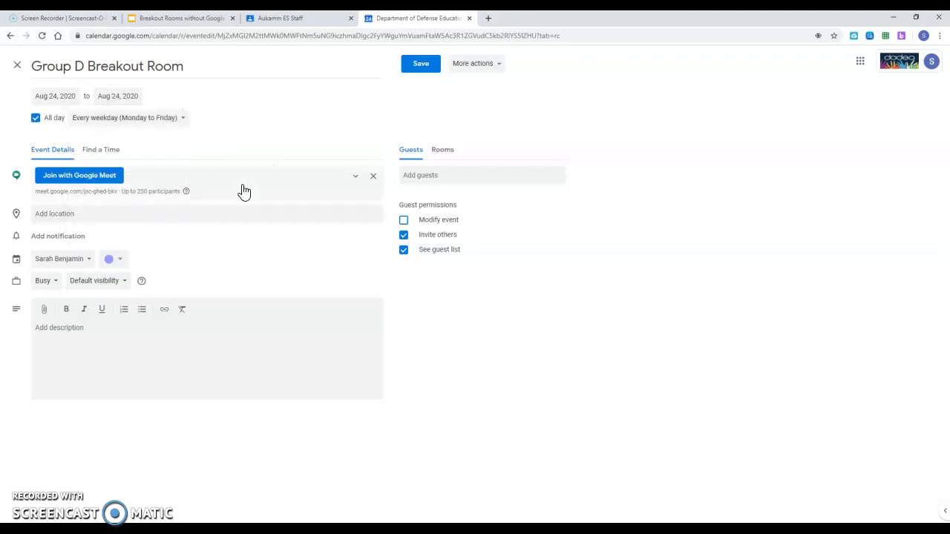
left_click(425, 69)
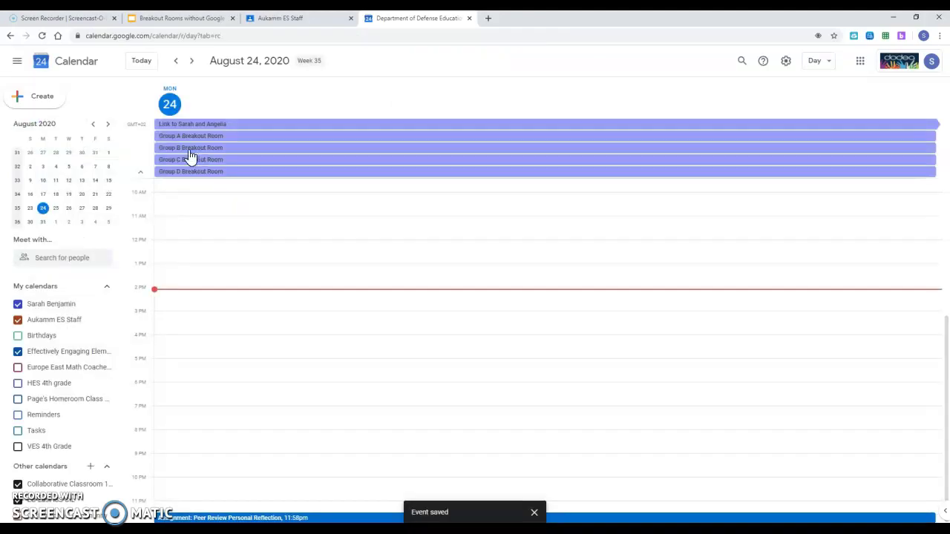
Check the Group D Breakout Room event on the following days through August 28, and go back to August 25.
left_click(192, 63)
left_click(192, 66)
left_click(192, 65)
left_click(192, 65)
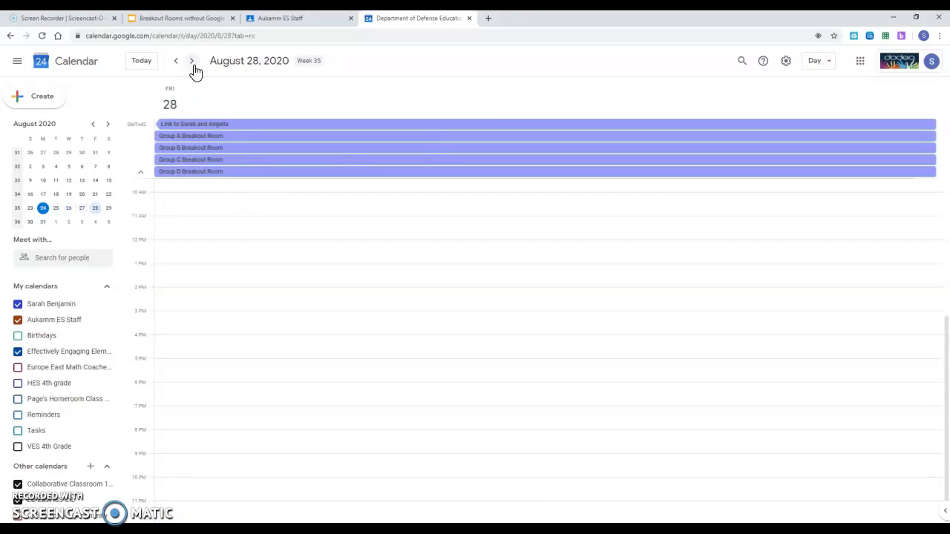
left_click(178, 64)
left_click(178, 64)
left_click(178, 64)
Open the August 25 Group D Breakout Room event and try to copy its meeting link from the expanded Google Meet details.
double_click(234, 173)
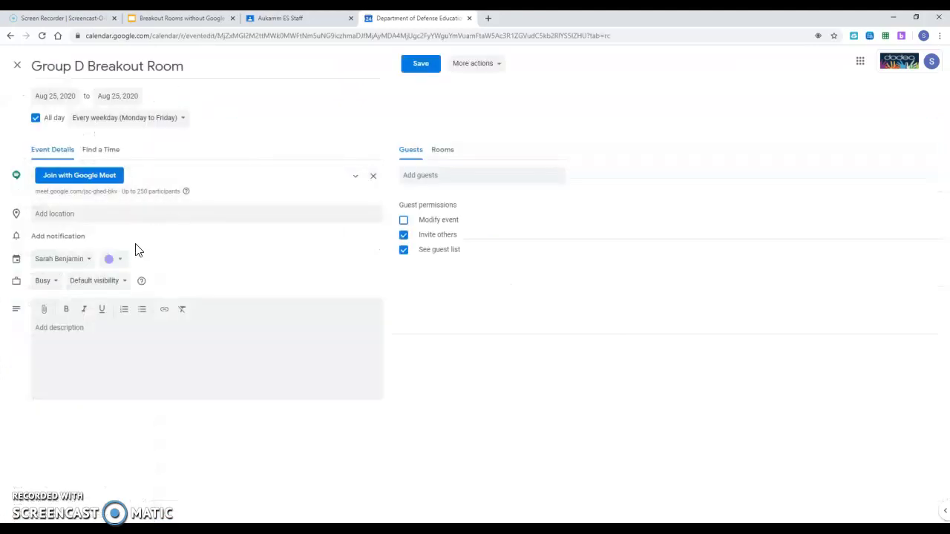
left_click(104, 196)
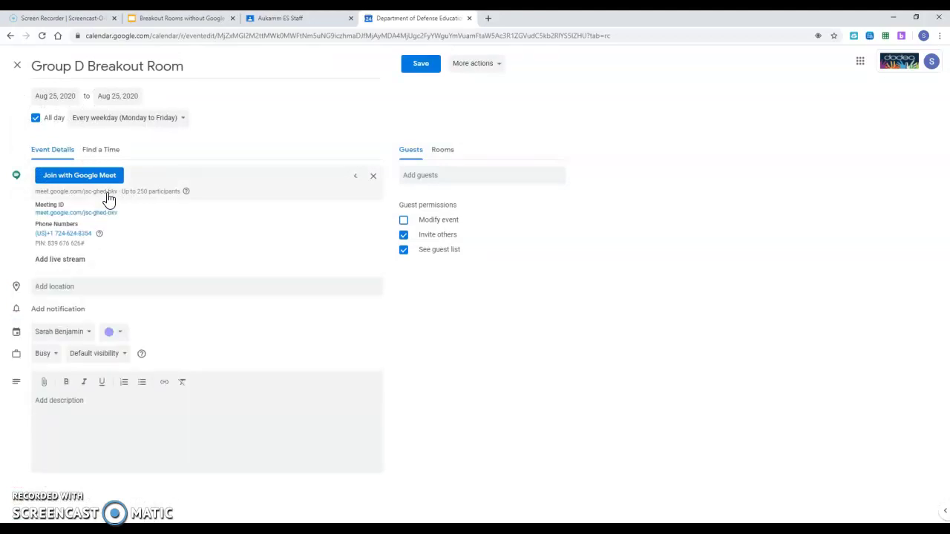
mouse_move(101, 218)
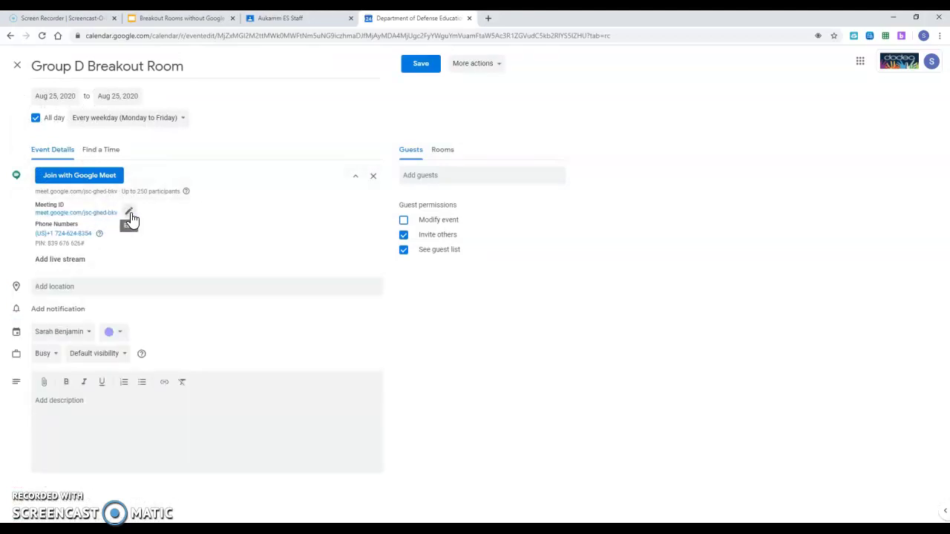
left_click(130, 214)
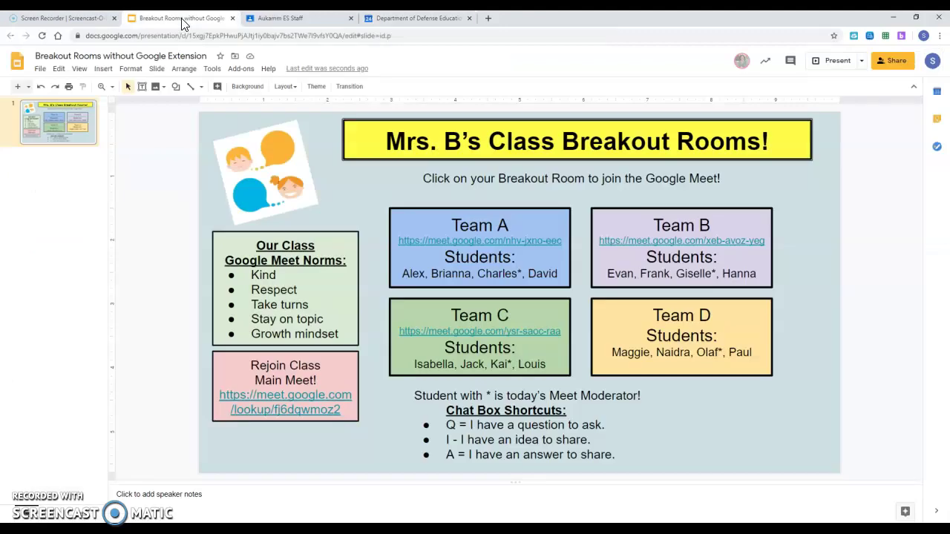
On the breakout rooms slide, paste the copied Meet link on a new line below "Students:" in the Team D box.
left_click(727, 339)
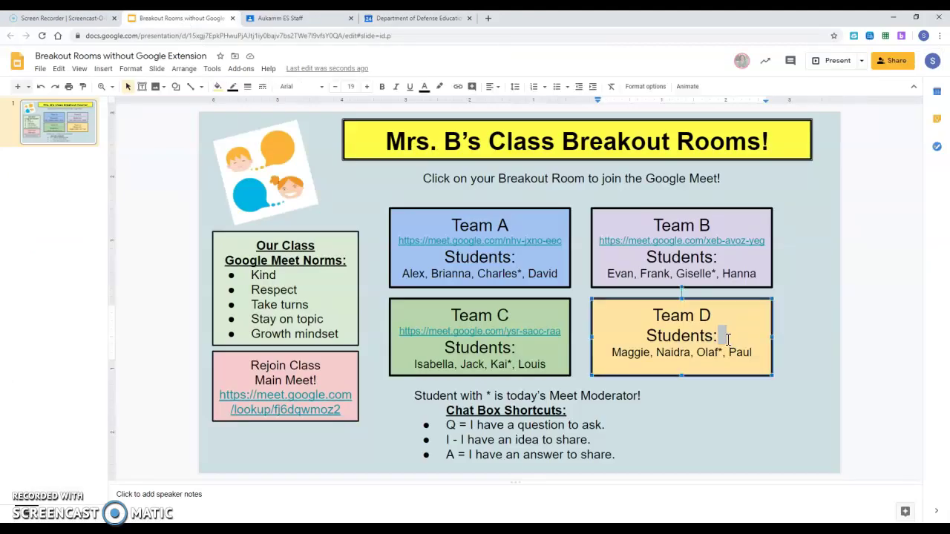
key("Return")
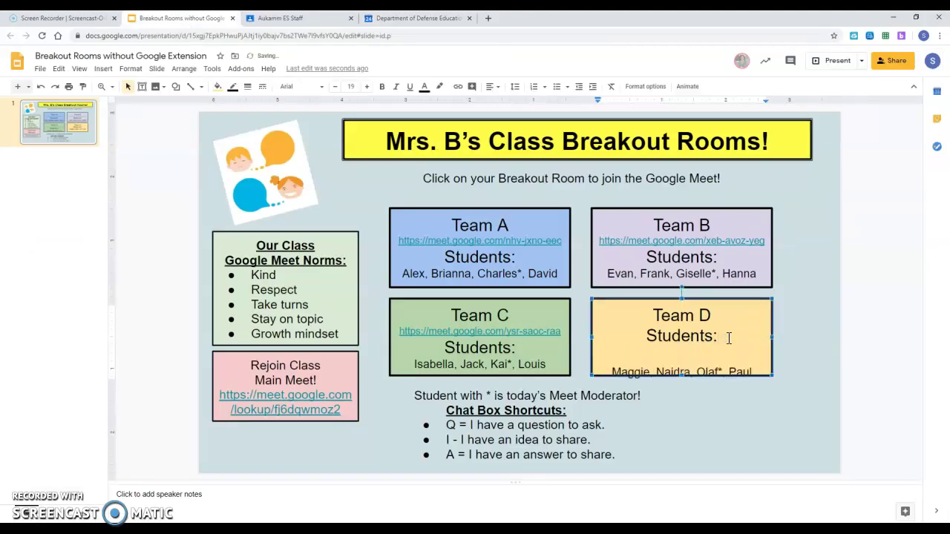
key("ctrl+v")
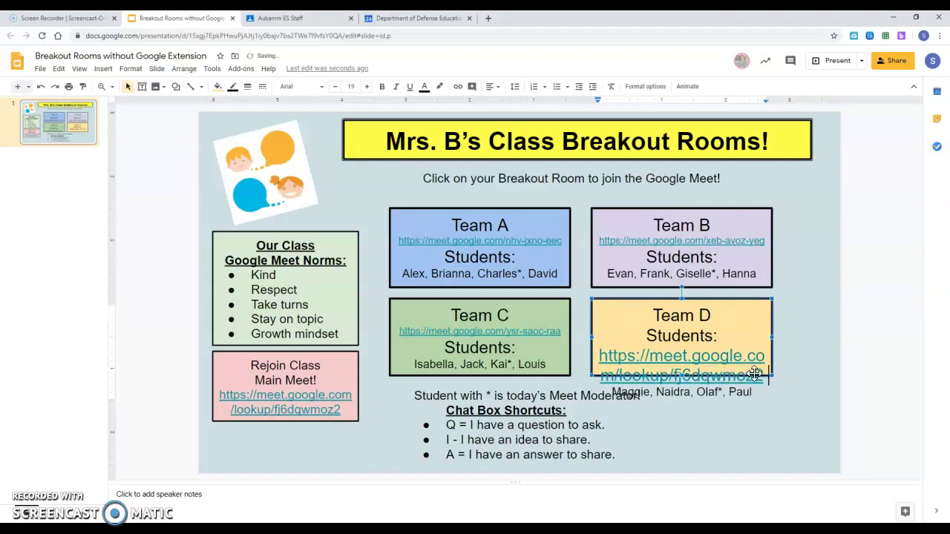
Reduce the font size of the pasted link in the Team D box to 11, matching the Team C link.
left_click(549, 333)
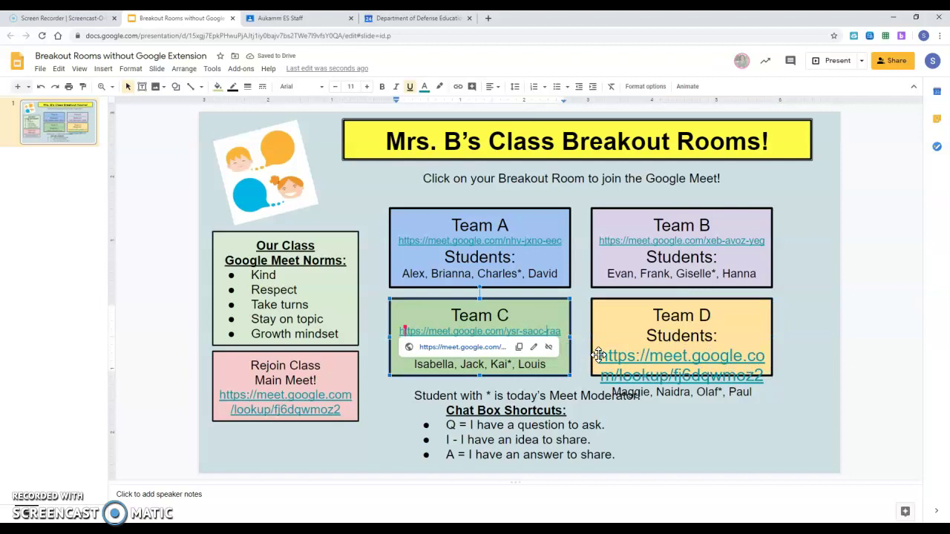
left_click_drag(599, 355, 776, 374)
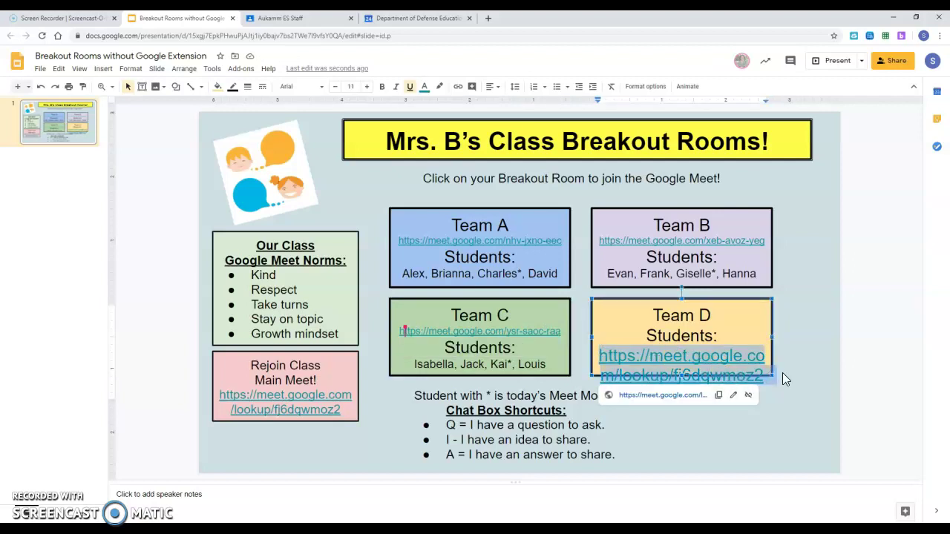
left_click(336, 87)
left_click(335, 87)
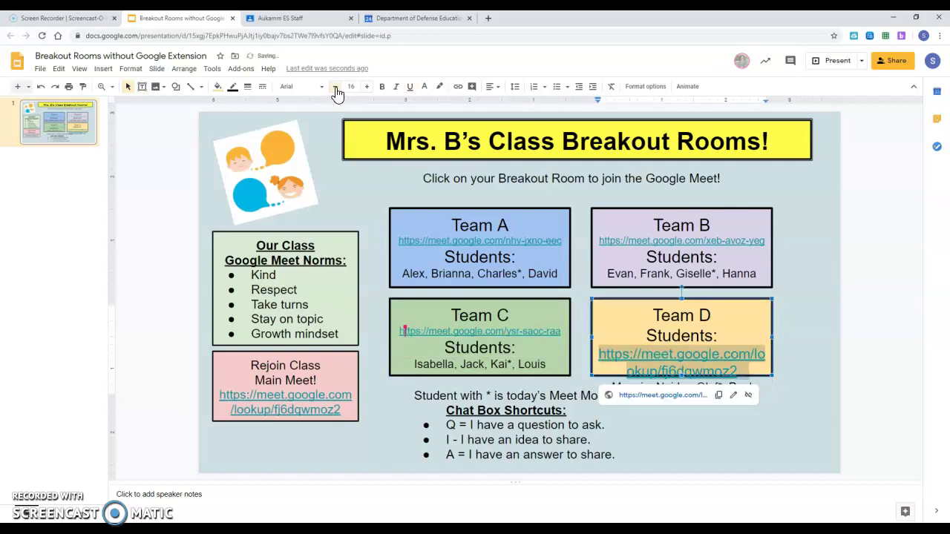
left_click(336, 86)
left_click(335, 87)
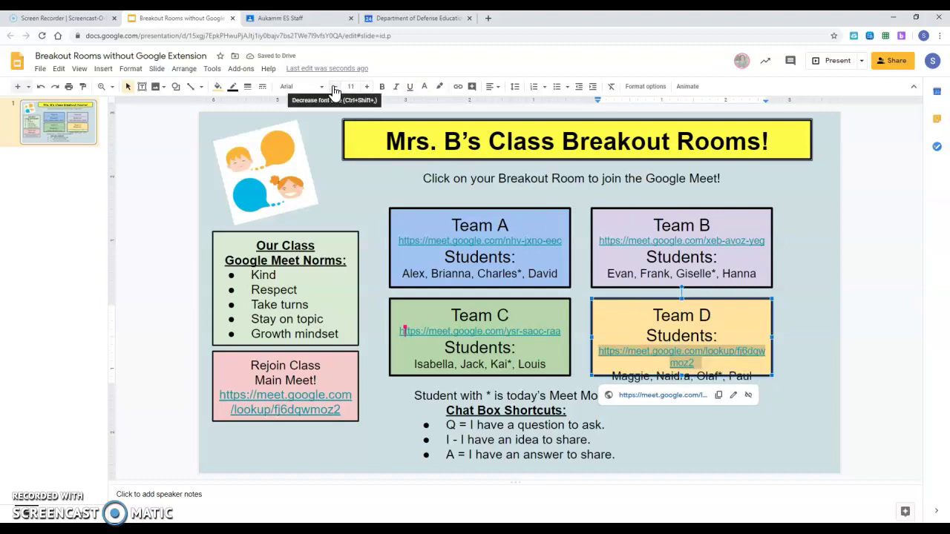
Reduce the pasted link's font size in the Team D box by two more points so it fits on one line.
left_click(336, 87)
left_click(335, 87)
left_click(810, 337)
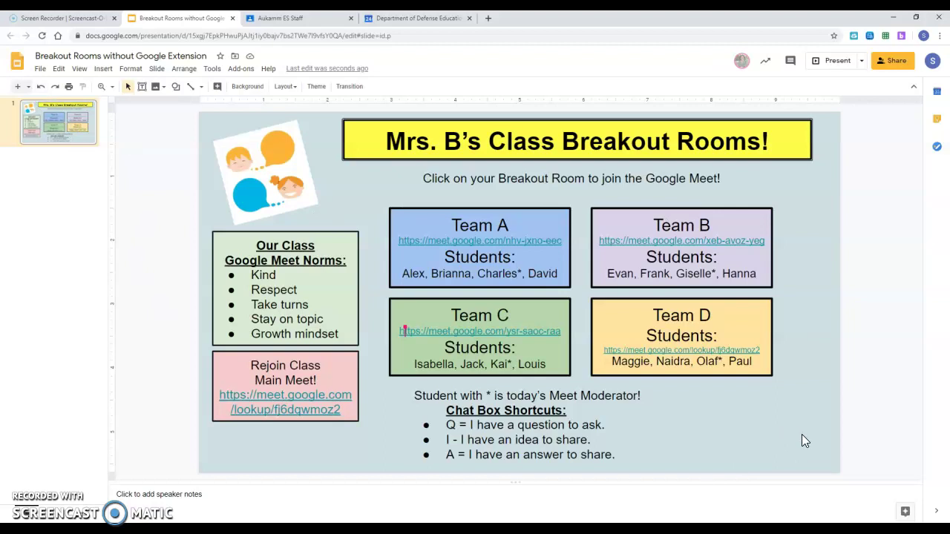
In Google Classroom's Classwork, create a material titled "Breakout Rooms" with the description "This where to find breakout room links quickly".
left_click(286, 20)
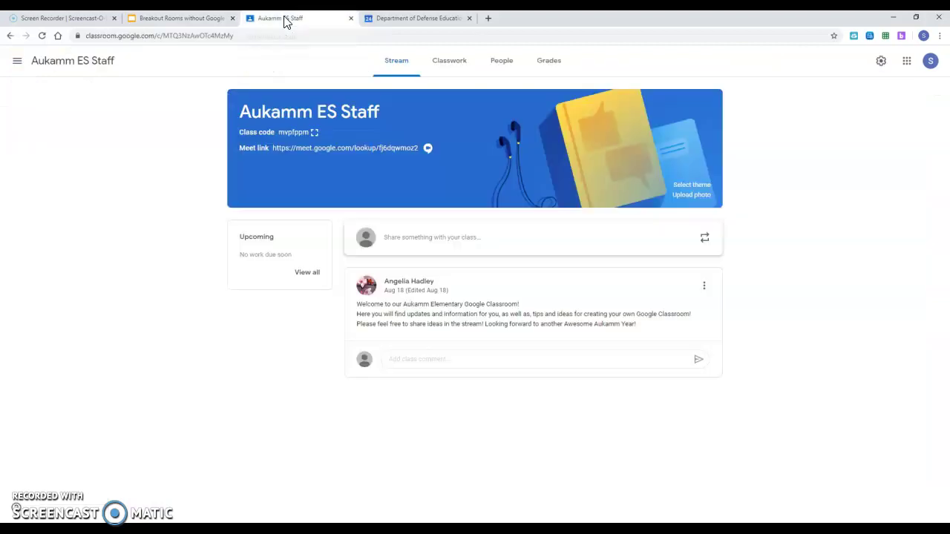
left_click(449, 65)
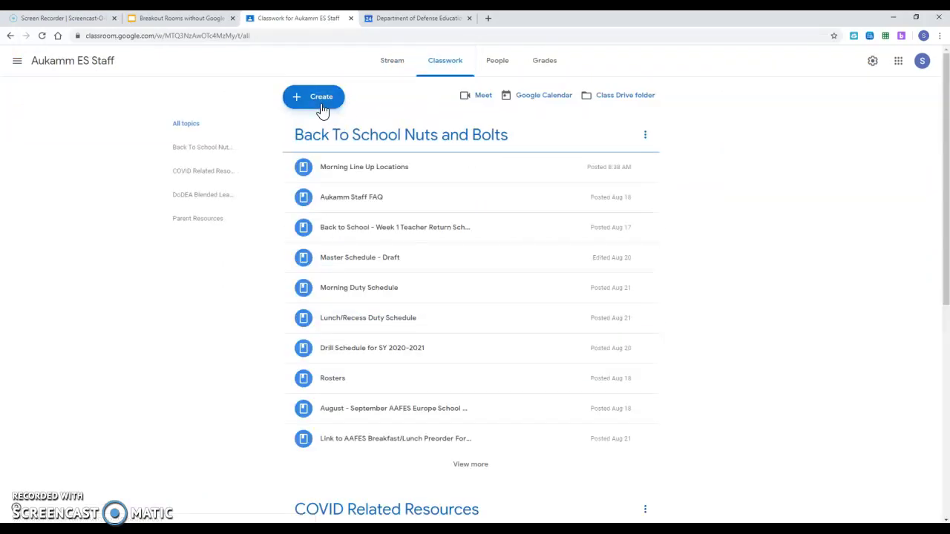
left_click(321, 103)
left_click(331, 200)
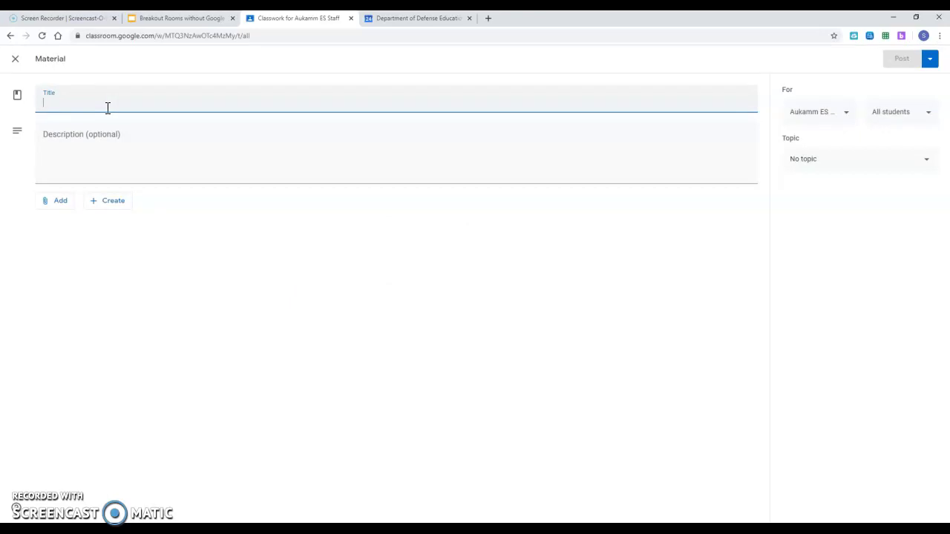
type("Breakout Rooms")
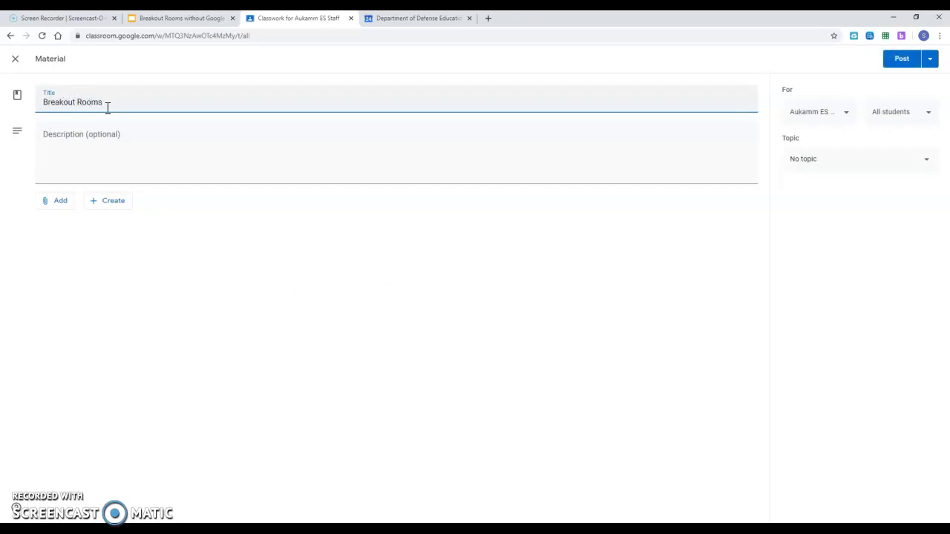
key("Tab")
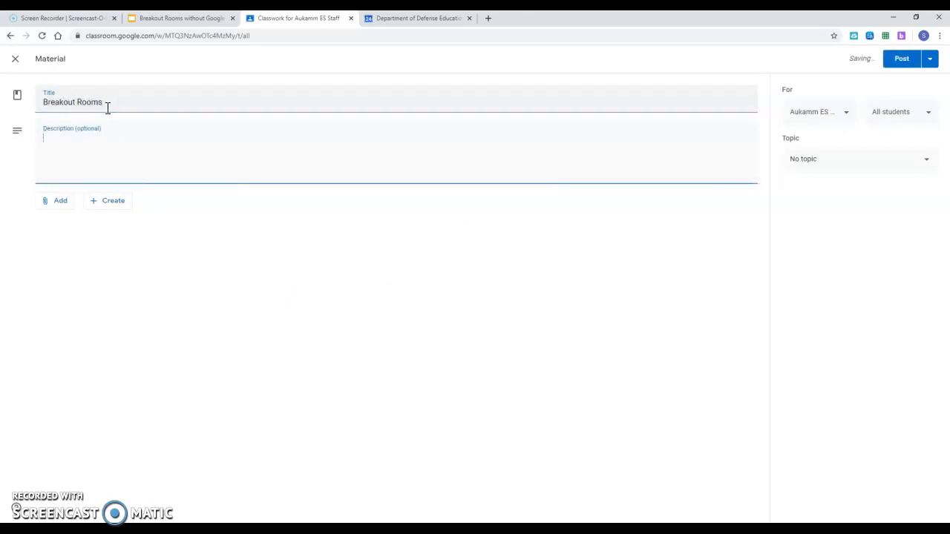
type("This where to find breakout room links quickly")
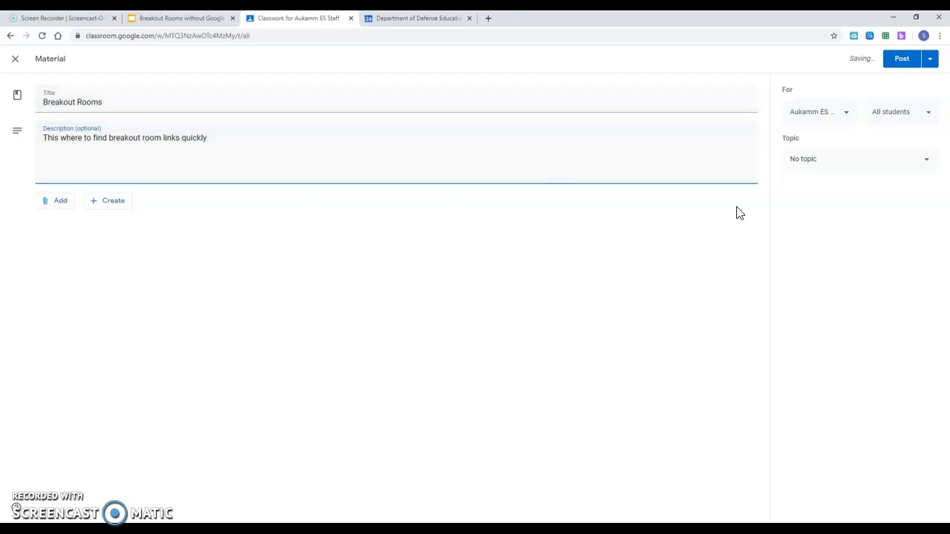
Attach the "Breakout Rooms without Google Extension" slides from Google Drive to the material and post it.
left_click(53, 203)
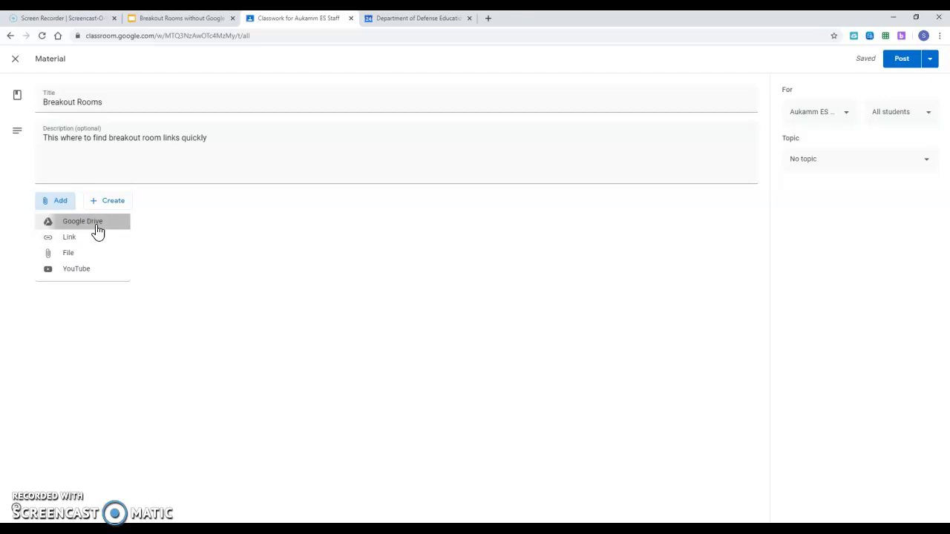
left_click(95, 230)
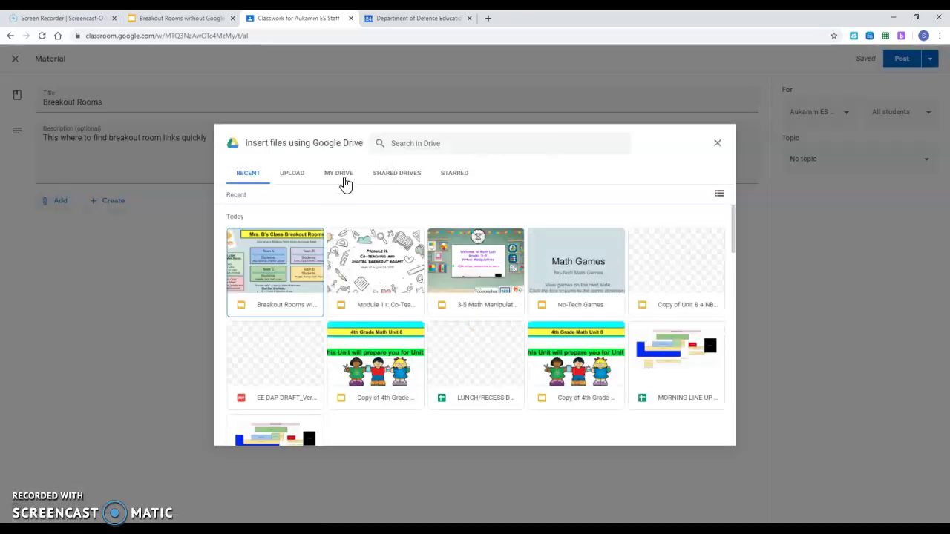
left_click(289, 256)
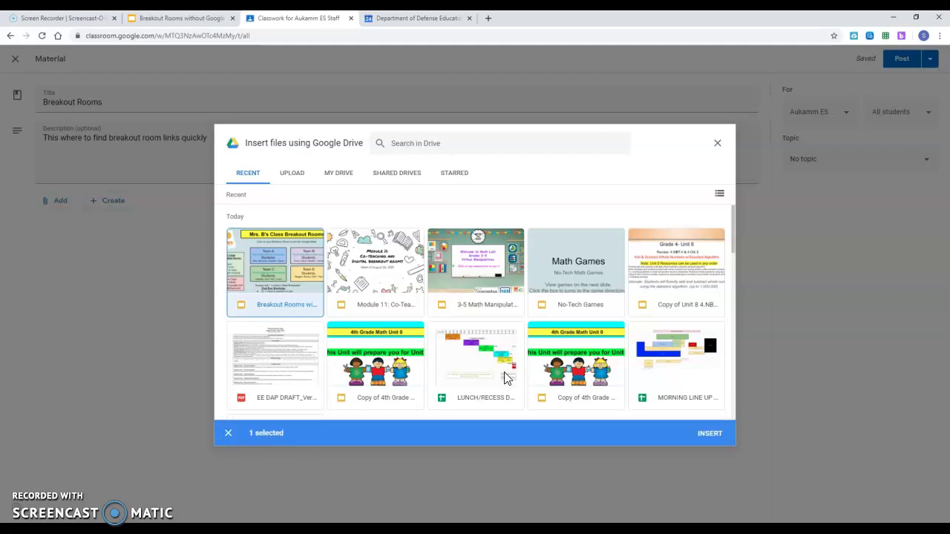
left_click(710, 434)
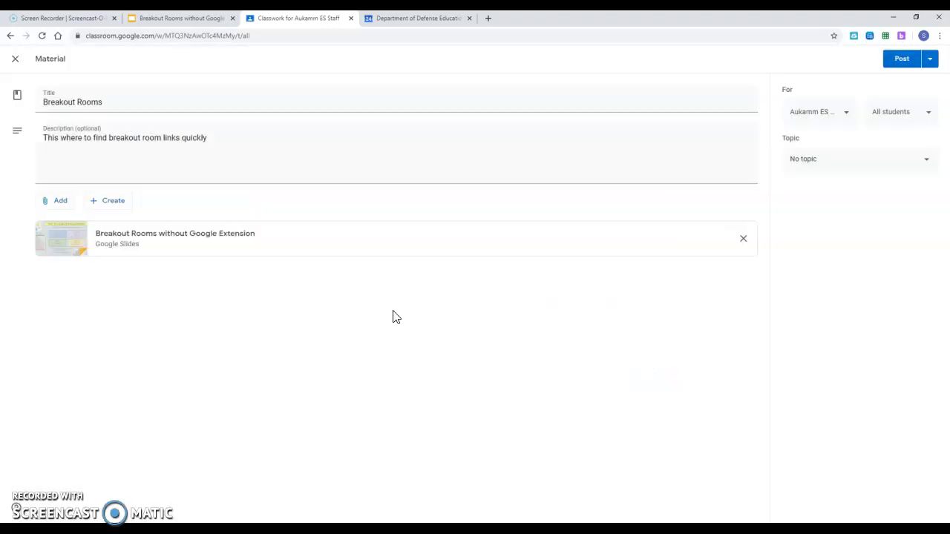
left_click(905, 63)
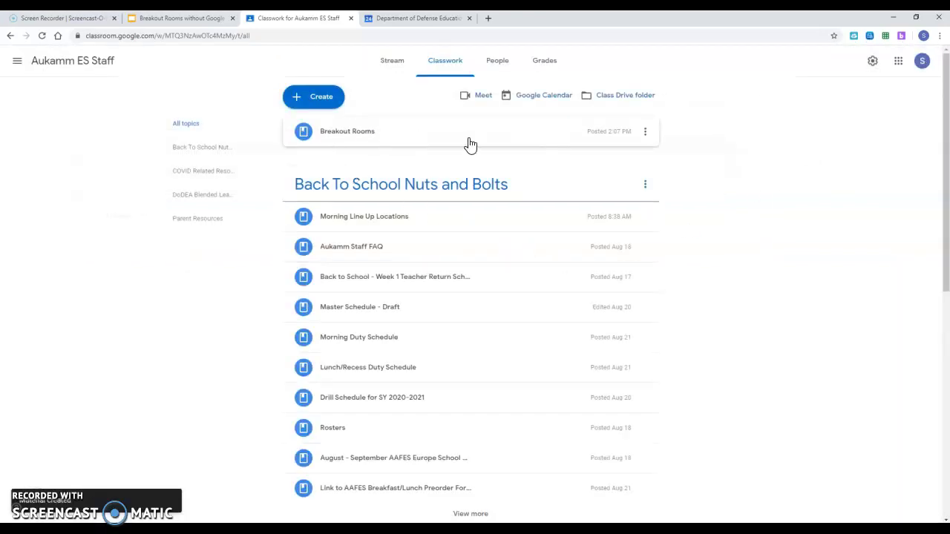
Expand the posted Breakout Rooms material in Classwork and open its attached slides to check them.
left_click(397, 69)
left_click(451, 65)
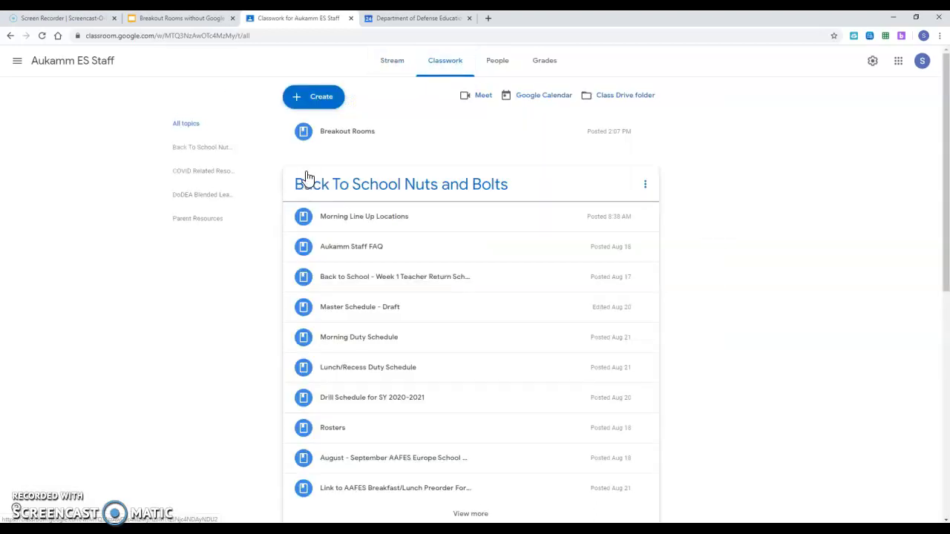
left_click(345, 138)
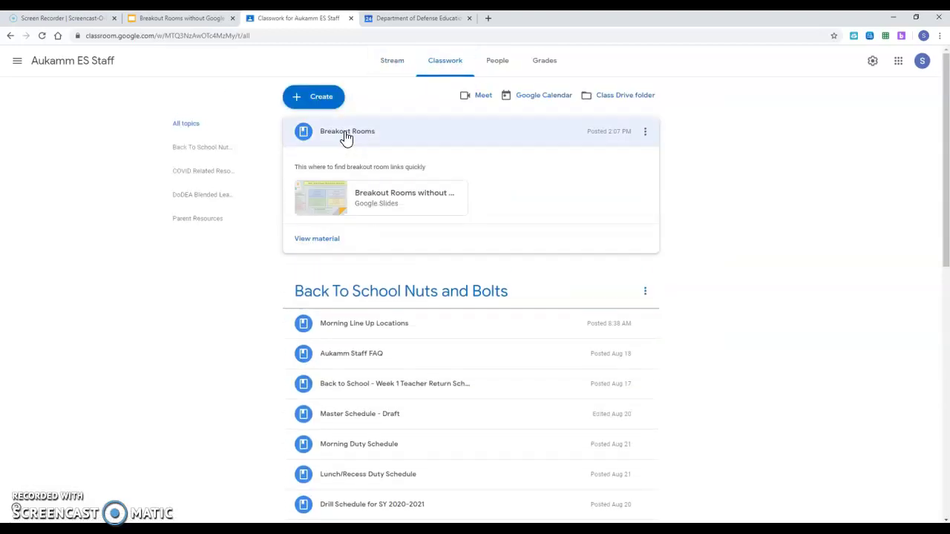
left_click(431, 209)
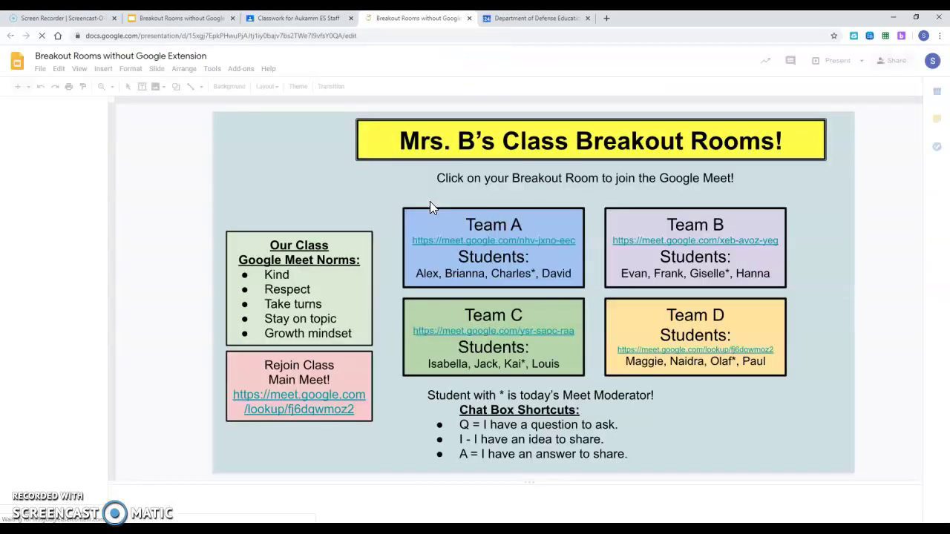
Return to Google Classroom, view the class Meet link in the Stream, and reopen the Breakout Rooms slides from Classwork.
left_click(304, 19)
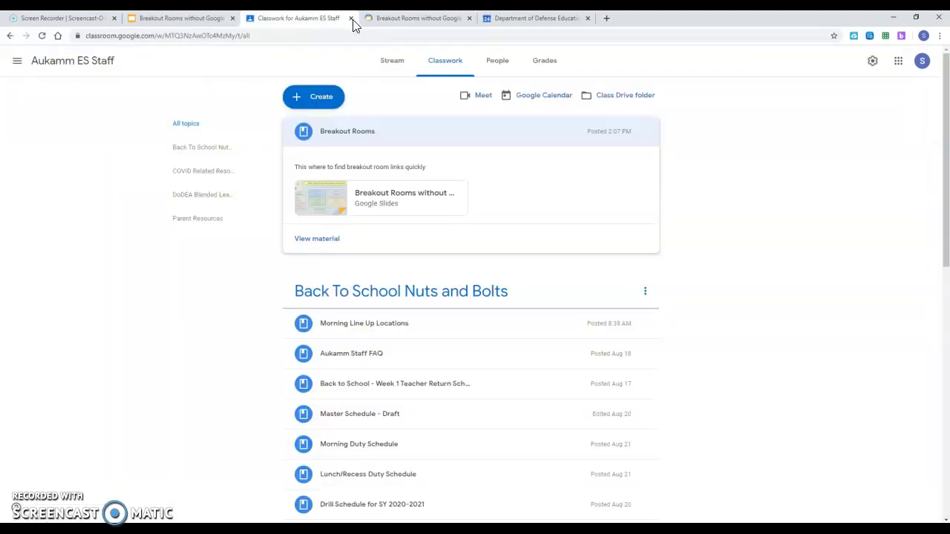
left_click(394, 63)
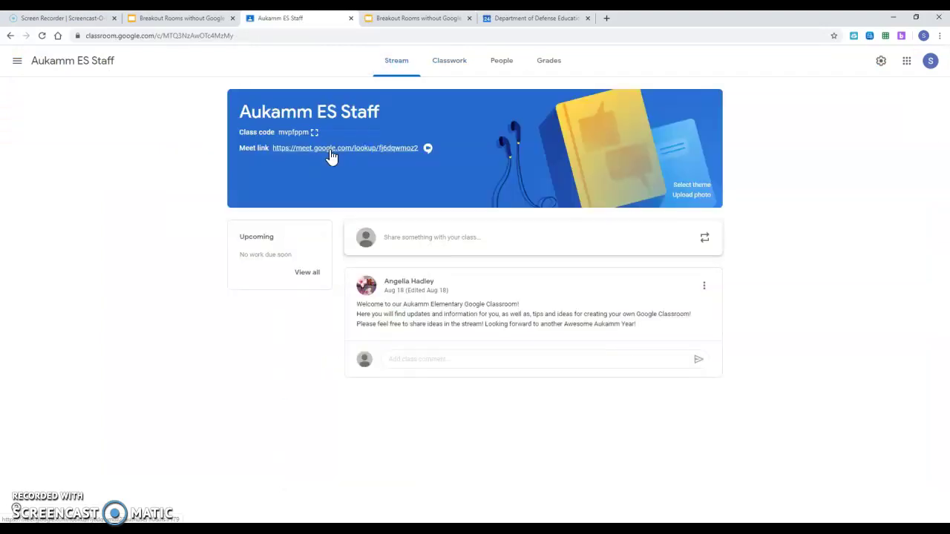
left_click(443, 66)
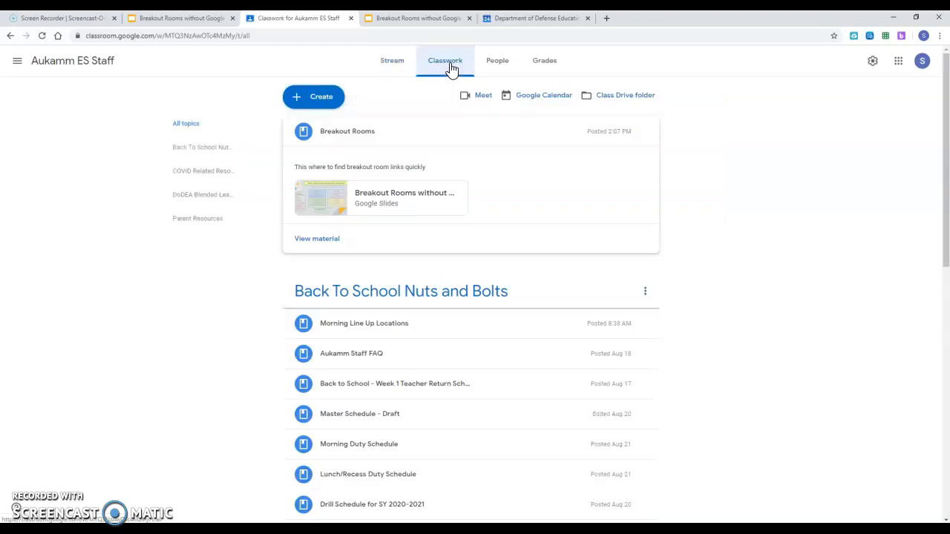
left_click(378, 202)
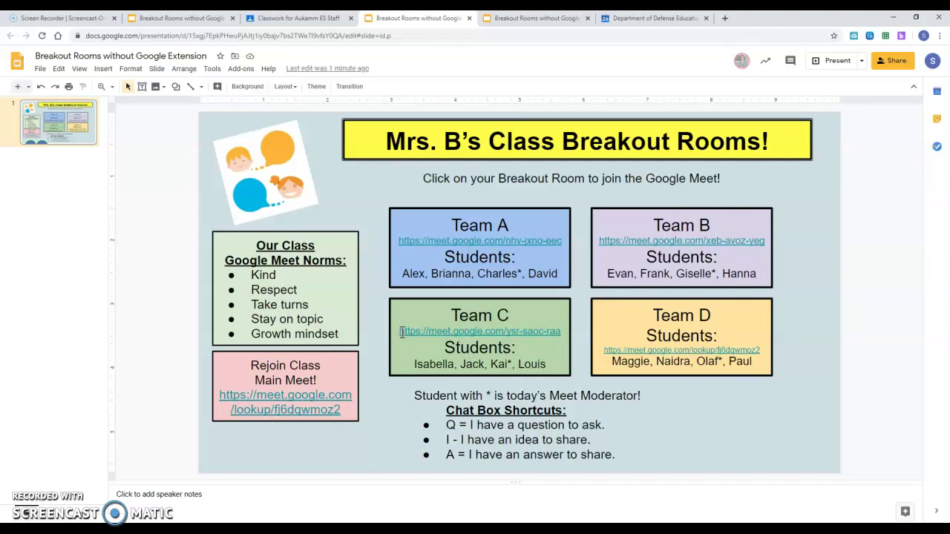
Copy the Team C Meet link from the slide and load it in place of the Google Calendar page to test it.
left_click_drag(400, 333, 557, 331)
key("ctrl+c")
right_click(546, 330)
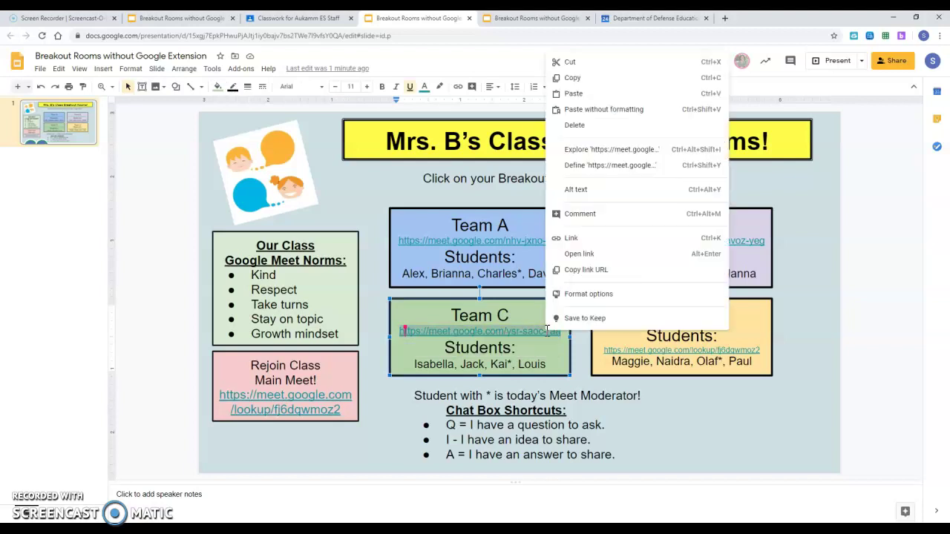
left_click(568, 77)
left_click(645, 21)
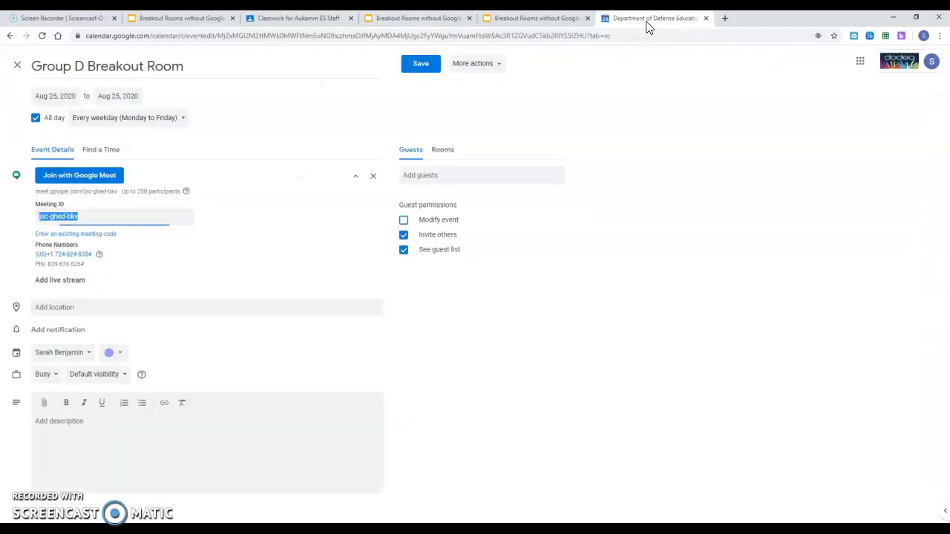
left_click_drag(608, 36, 64, 42)
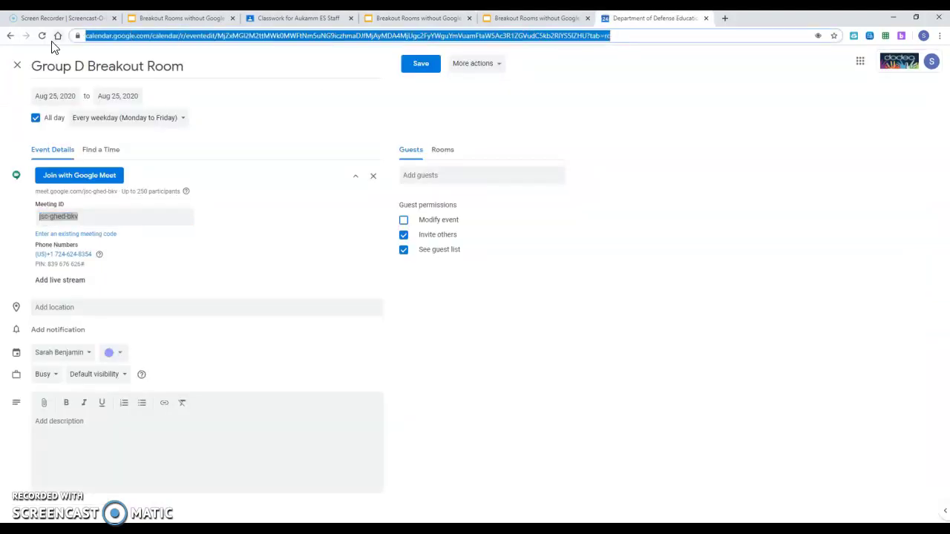
key("ctrl+v")
key("Return")
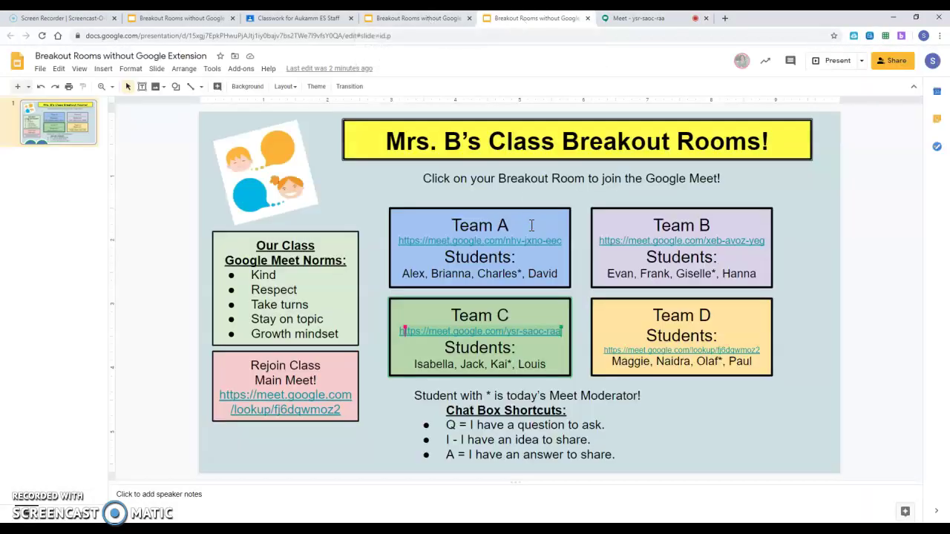
Open the Meet link in the Team A box and join the Group A Breakout Room meeting.
left_click(563, 244)
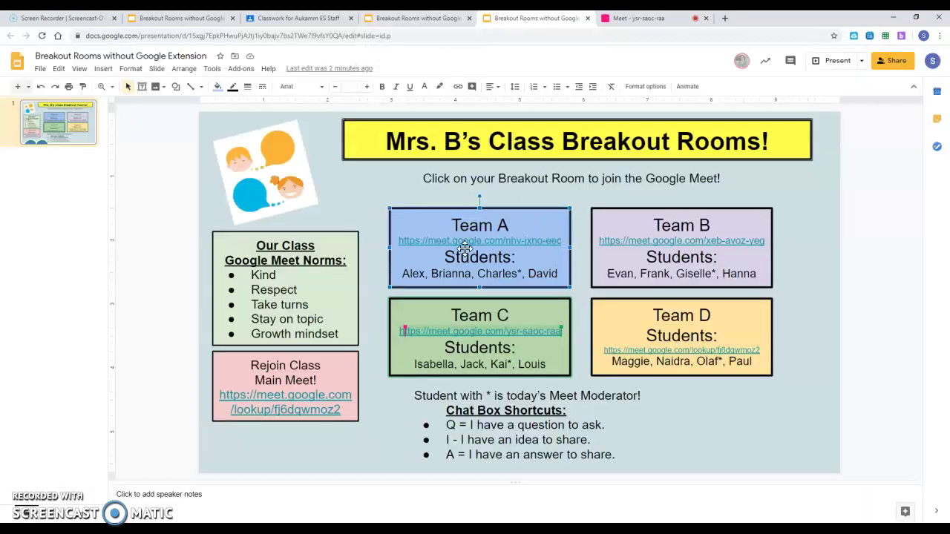
left_click(405, 245)
left_click(436, 252)
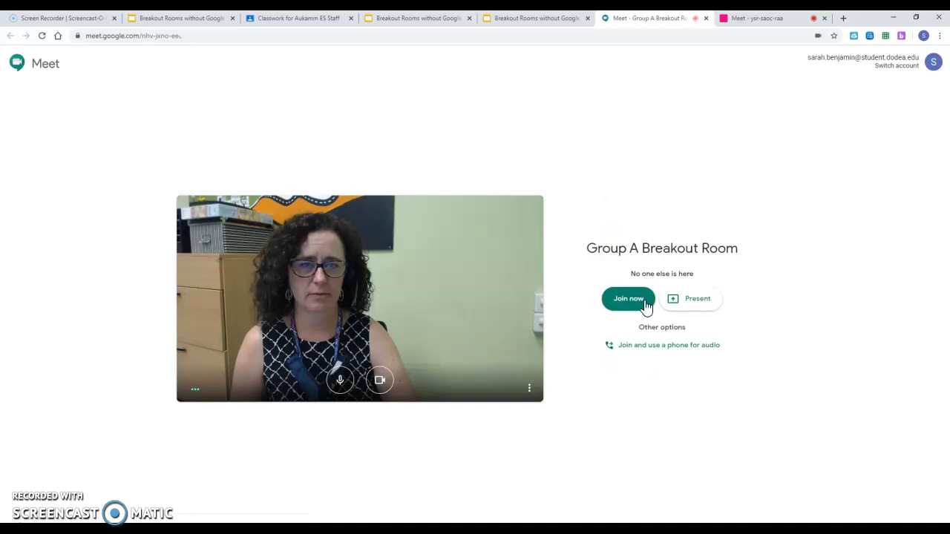
left_click(636, 306)
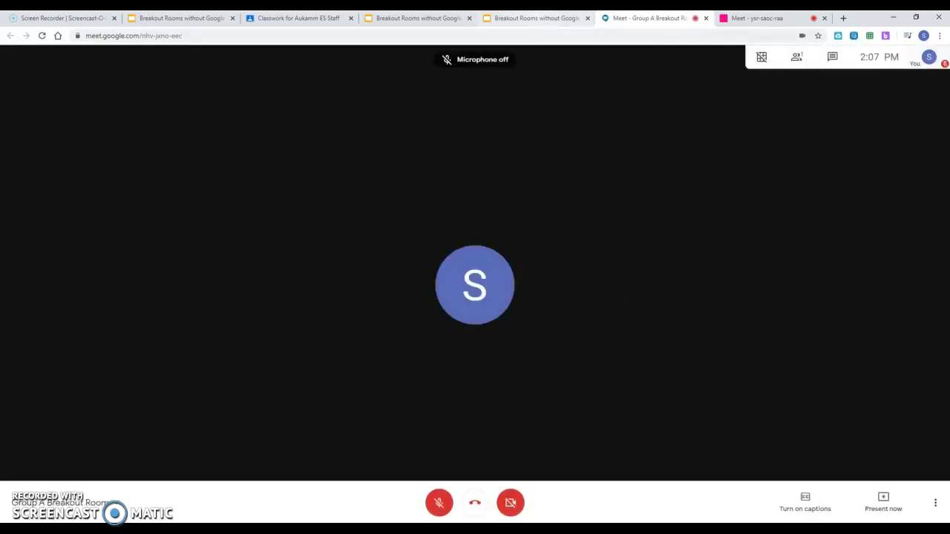
Return to the slides, open the main class meeting from the Rejoin Class box, and dismiss its joining info.
left_click(535, 18)
left_click(300, 396)
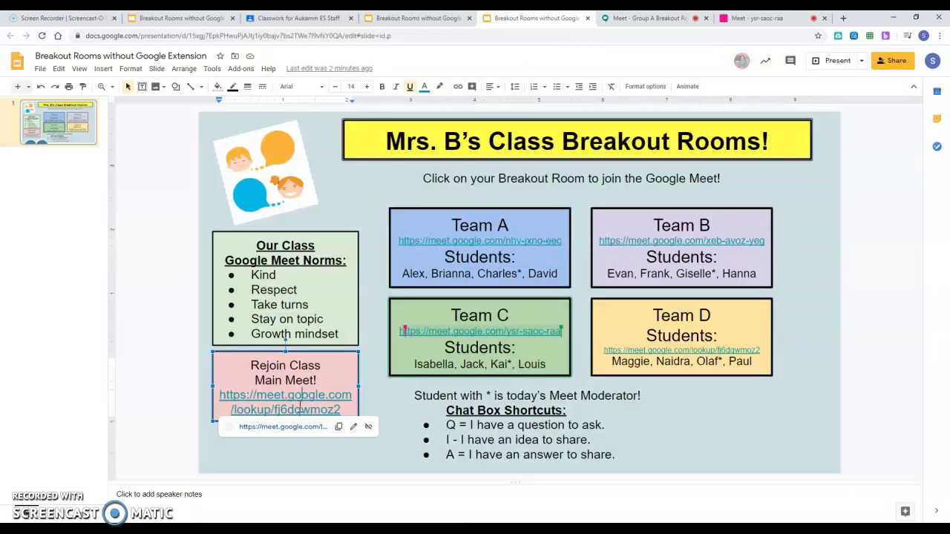
left_click(291, 429)
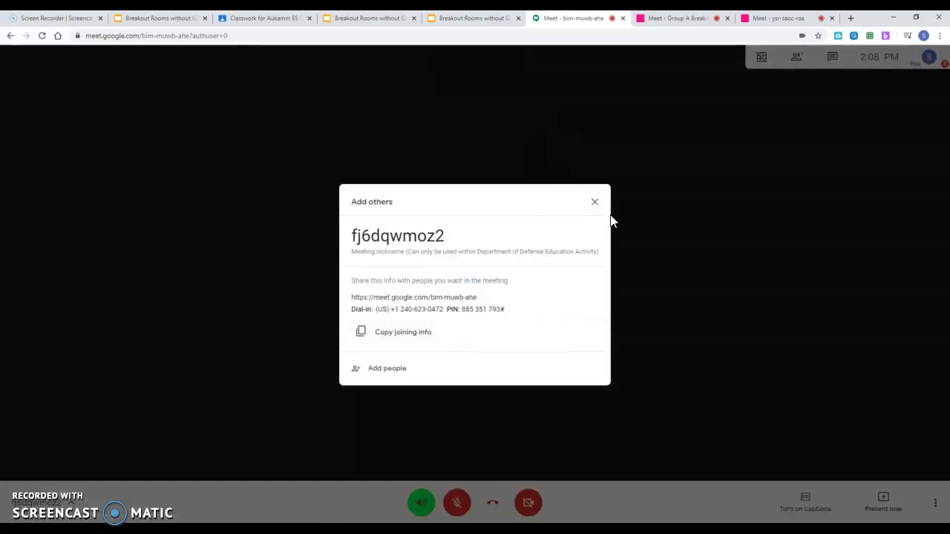
left_click(594, 202)
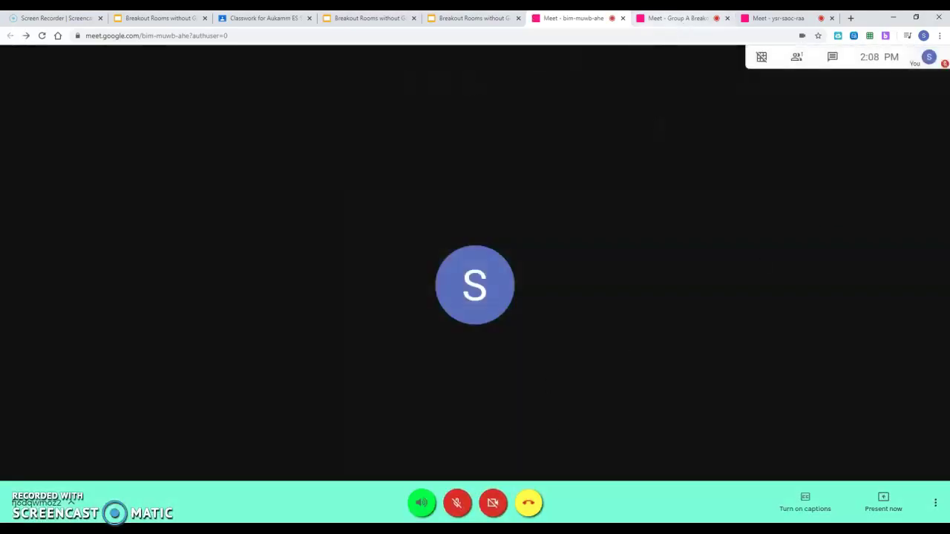
Look through the open Group A and Group C meetings and go back to the main class meeting.
left_click(681, 18)
left_click(777, 20)
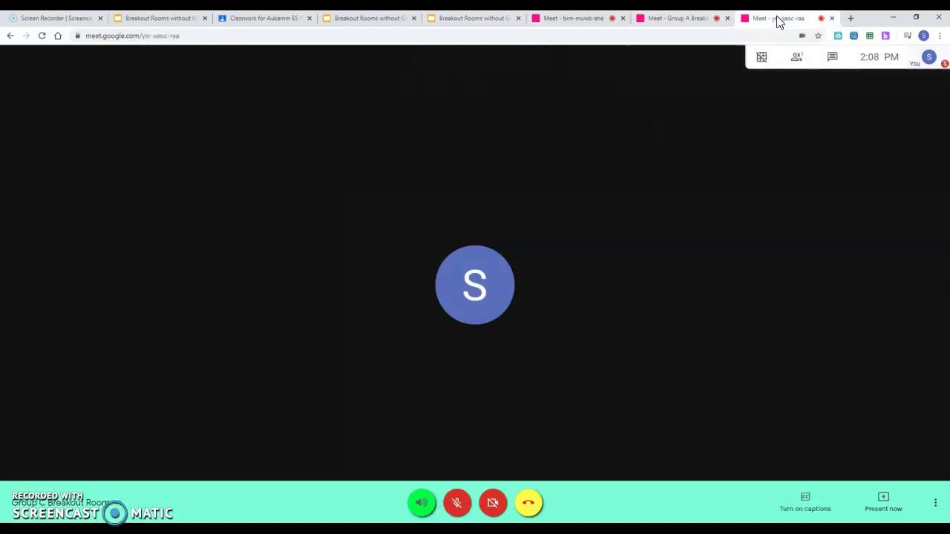
left_click(593, 20)
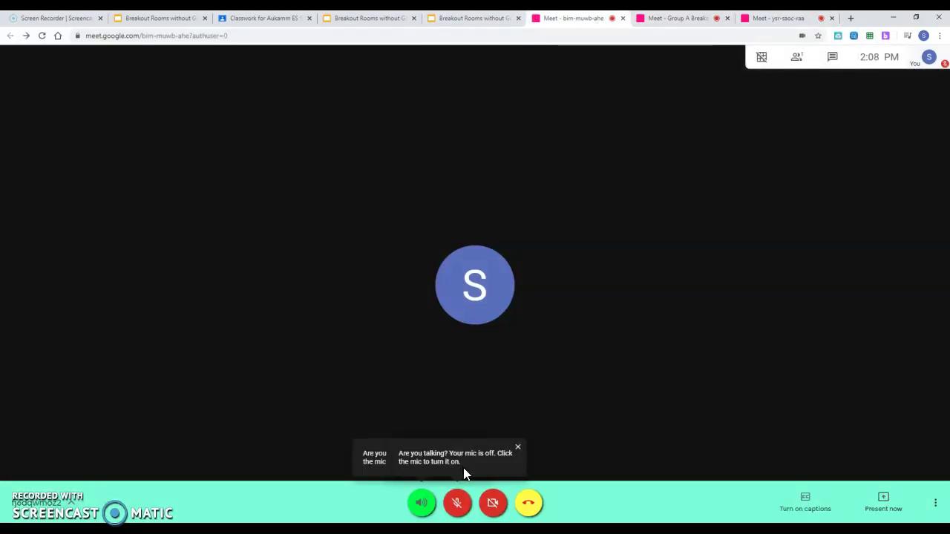
Leave the main class, Group A and Group C meetings and close all three Google Meet pages.
left_click(528, 503)
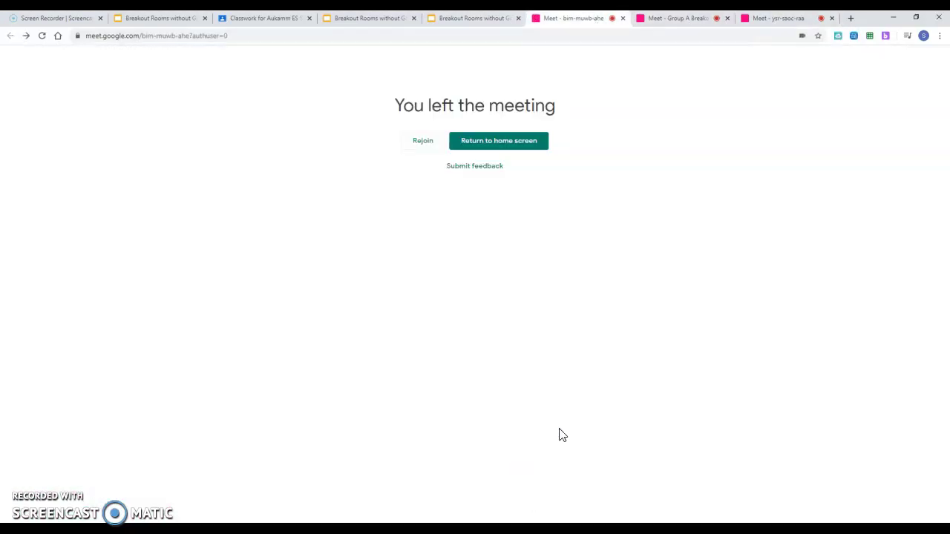
left_click(679, 20)
left_click(528, 503)
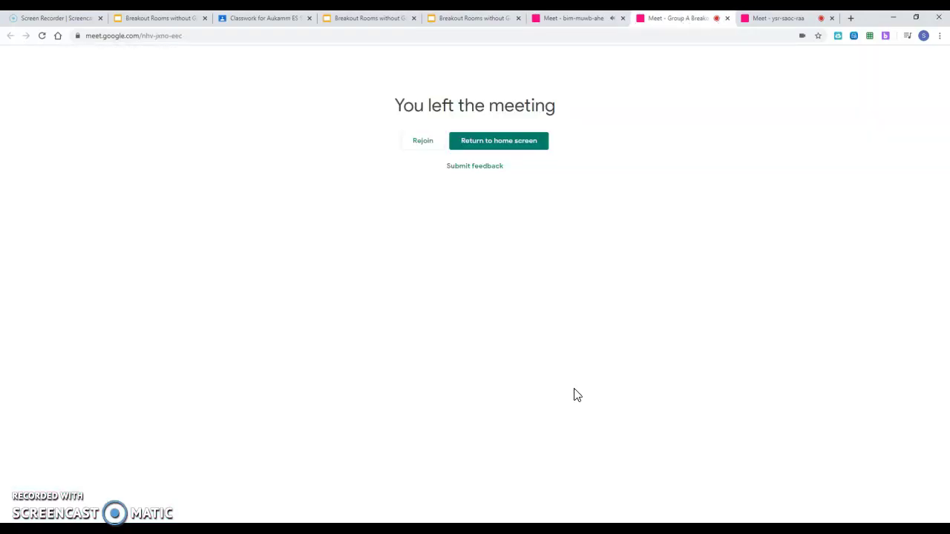
left_click(794, 23)
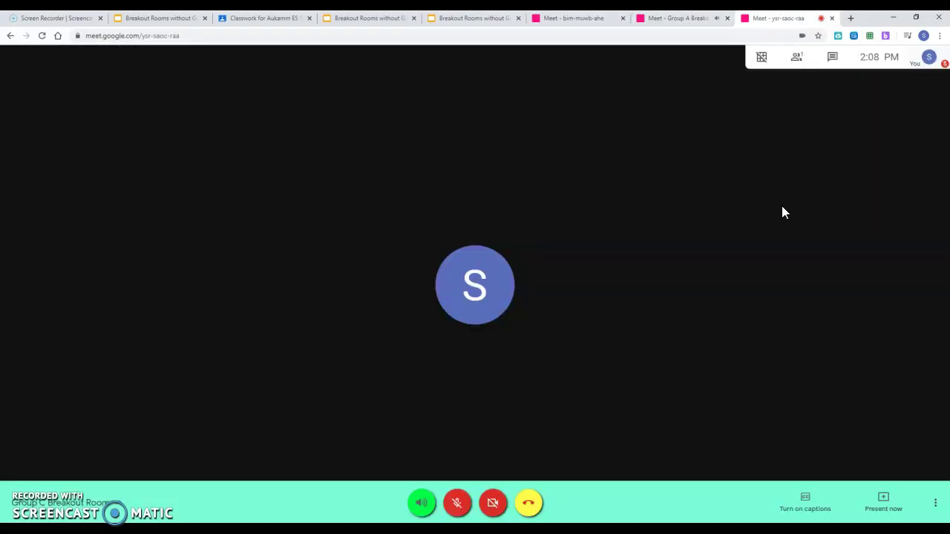
left_click(529, 503)
left_click(832, 18)
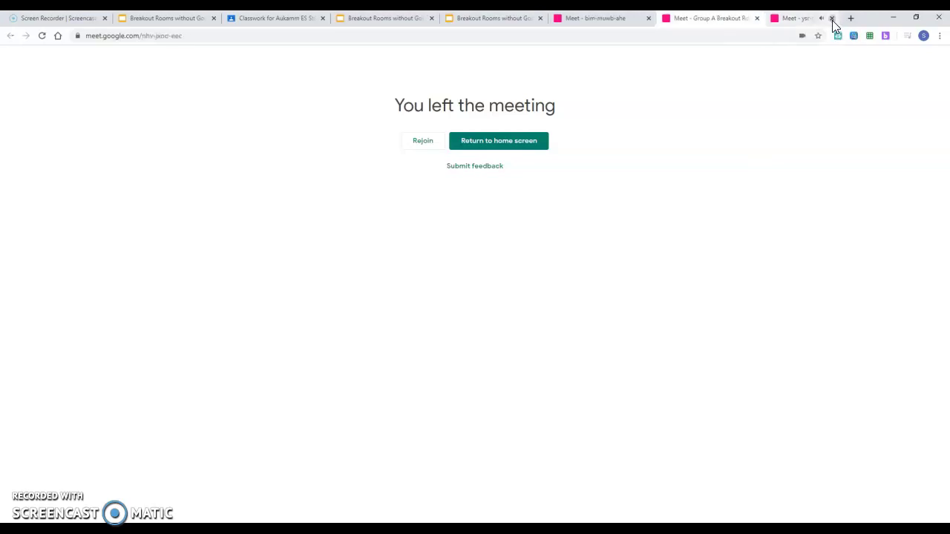
left_click(824, 19)
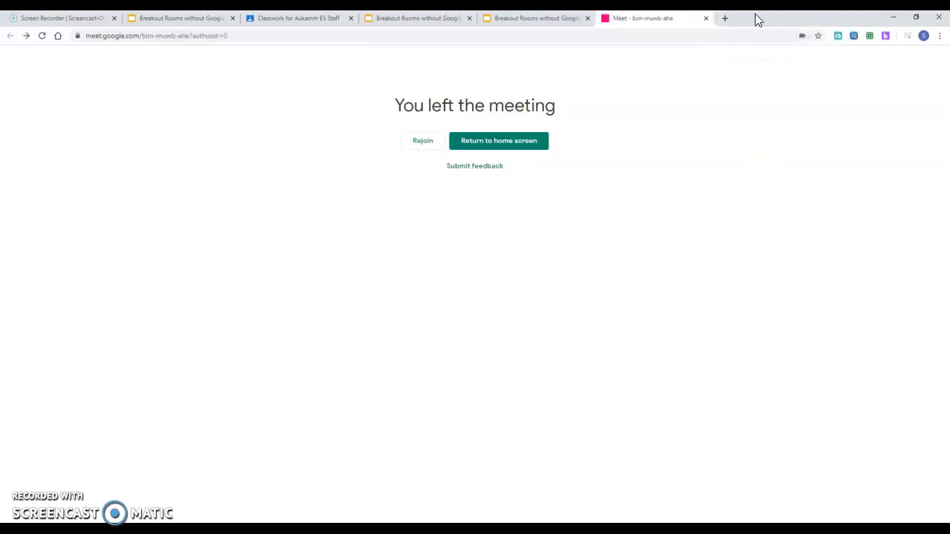
left_click(706, 20)
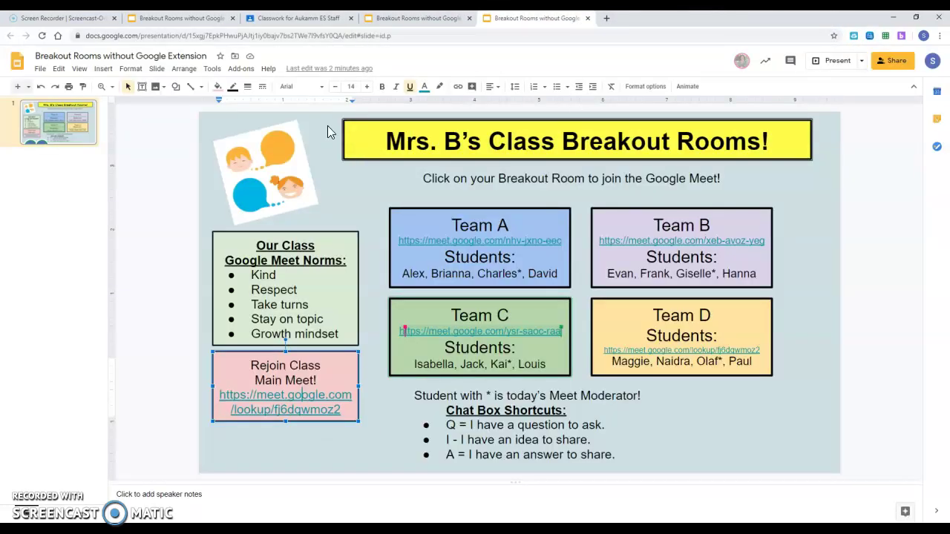